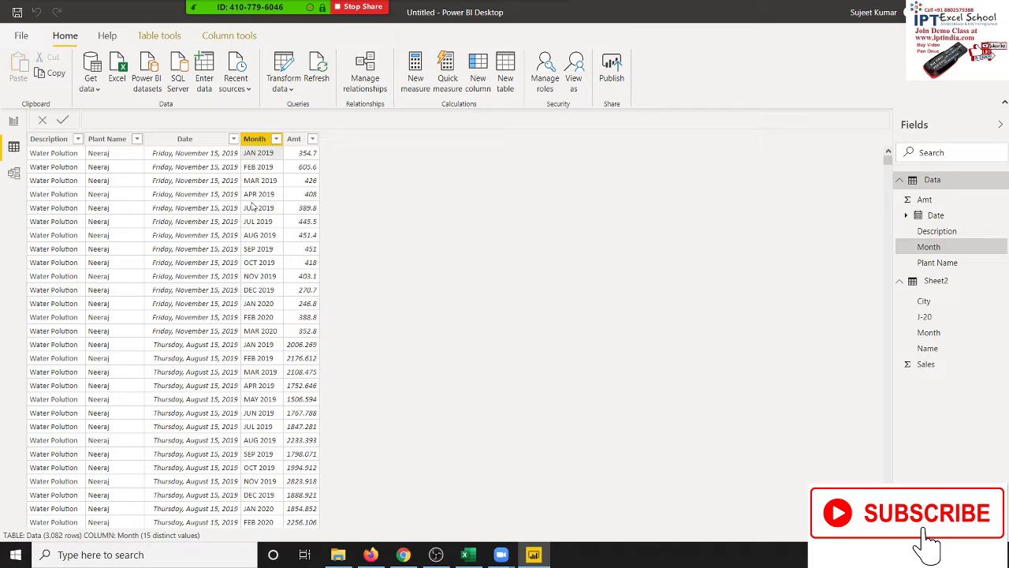
# Step: Show the Column tools ribbon for the selected Month column
pyautogui.click(213, 37)
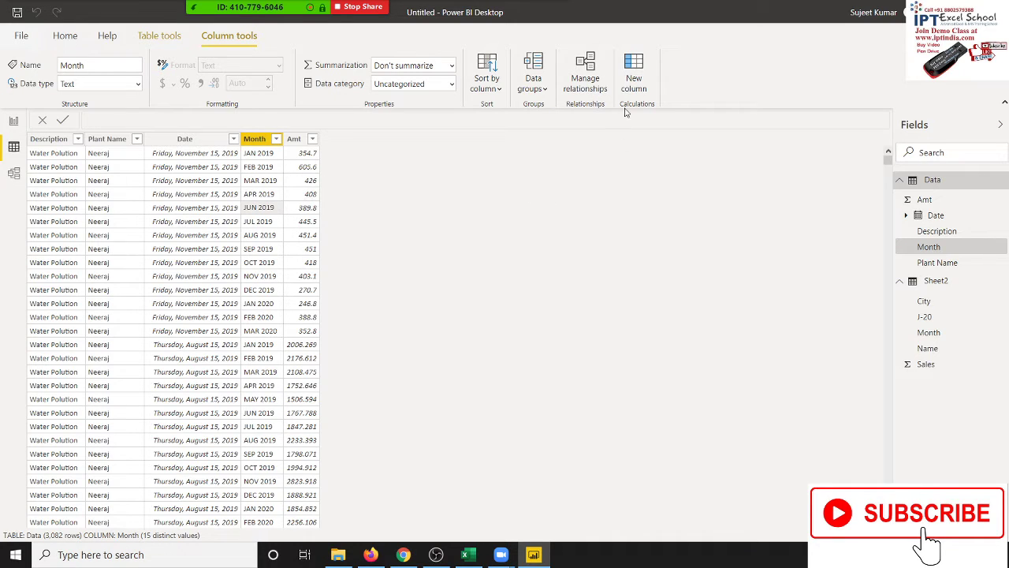
# Step: Add a Data column named MN with the formula LEFT(Data[Month],3)
pyautogui.click(634, 83)
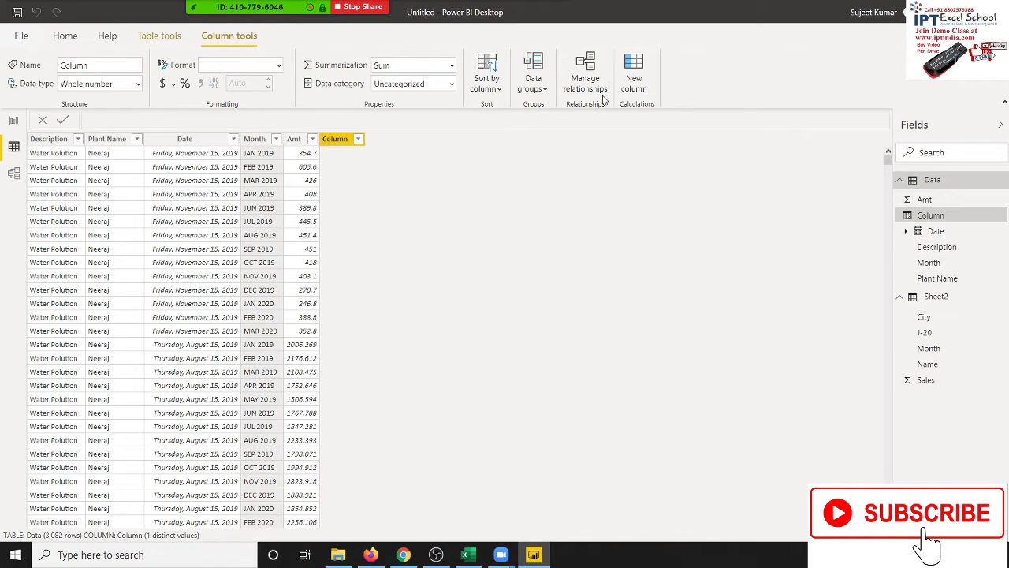
pyautogui.click(129, 122)
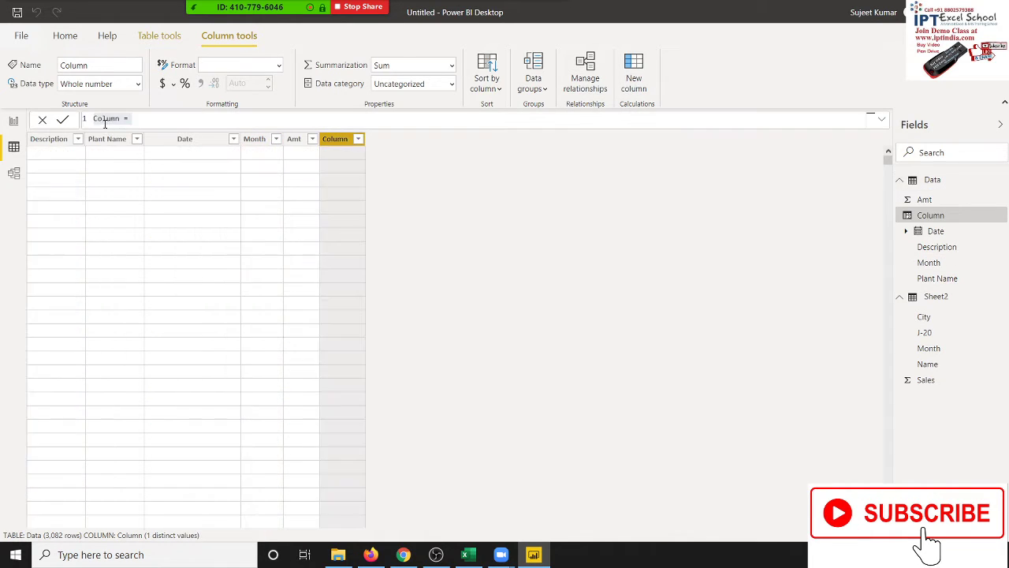
pyautogui.doubleClick(105, 123)
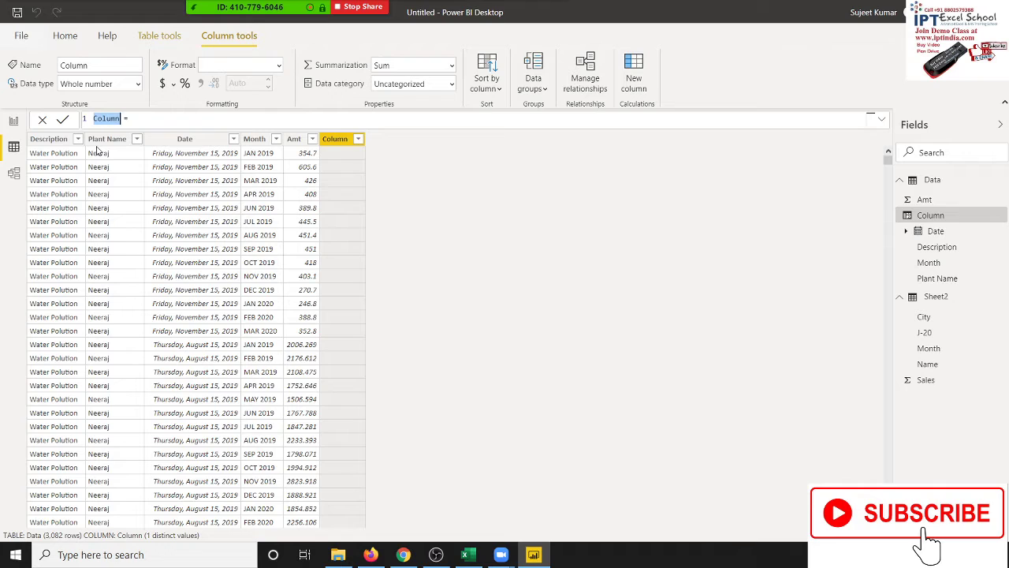
pyautogui.write('M')
pyautogui.write('N = ')
pyautogui.write('left')
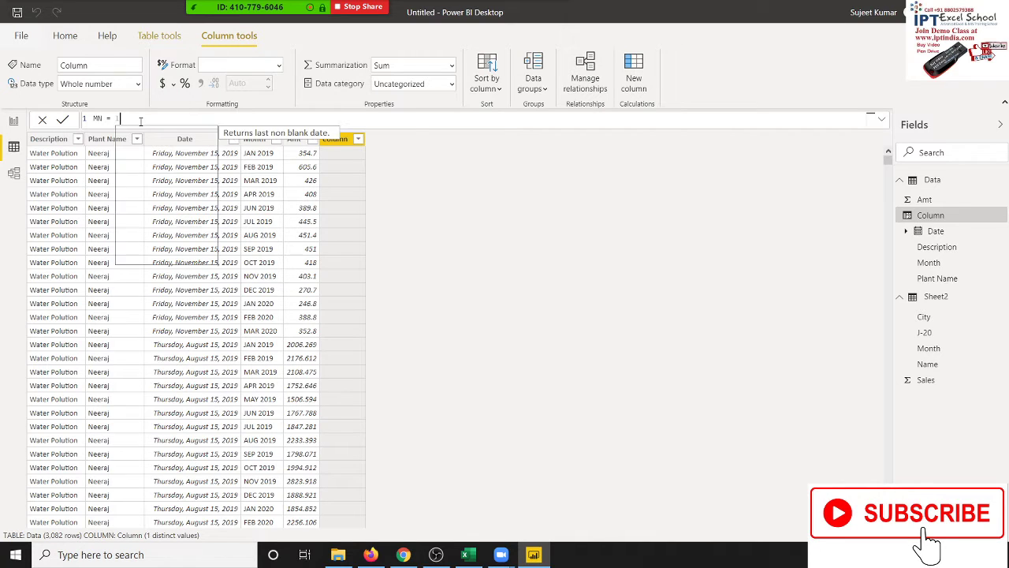
pyautogui.press('Tab')
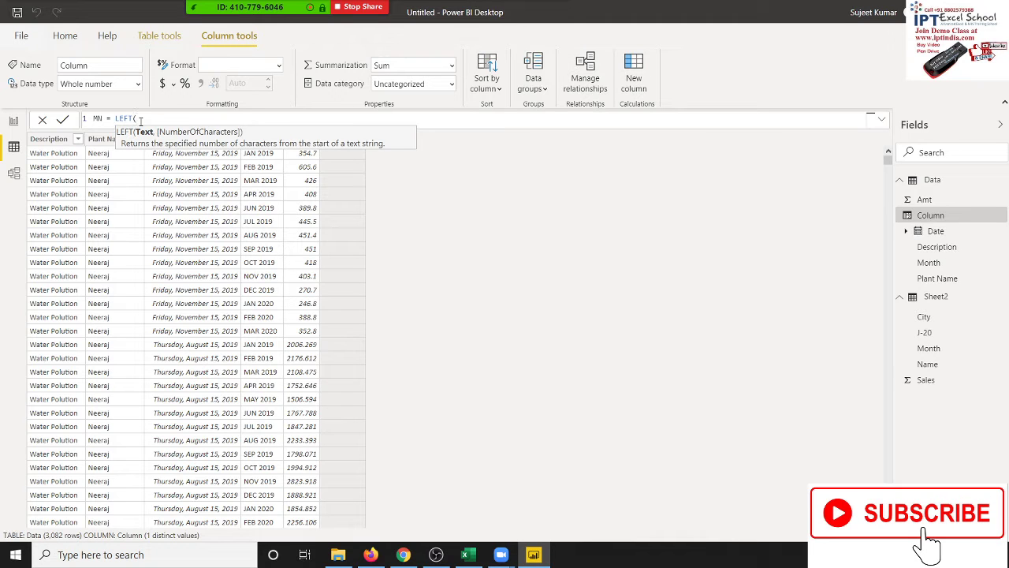
pyautogui.write('mo')
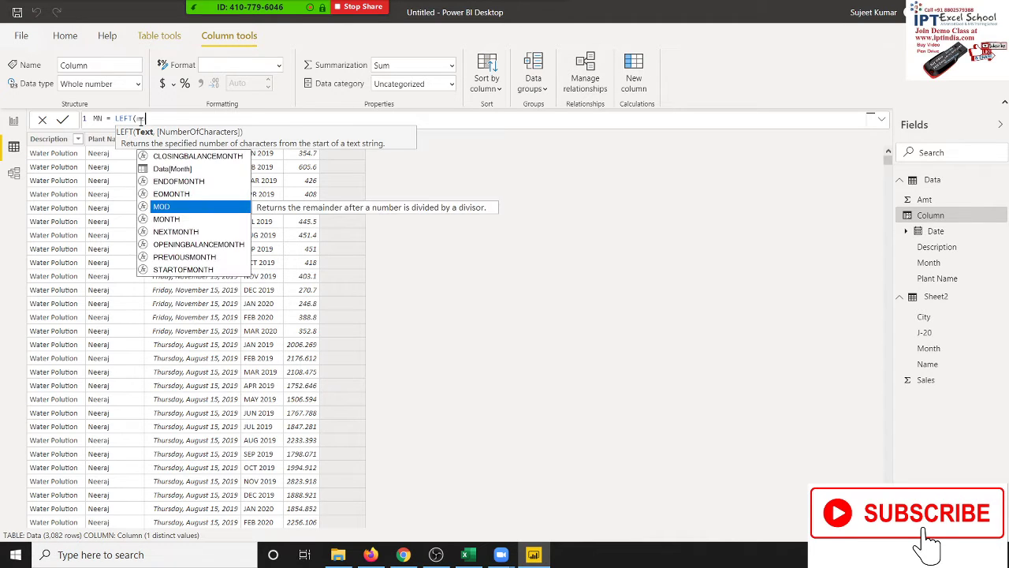
pyautogui.press('Up')
pyautogui.press('Up')
pyautogui.press('Up')
pyautogui.press('Tab')
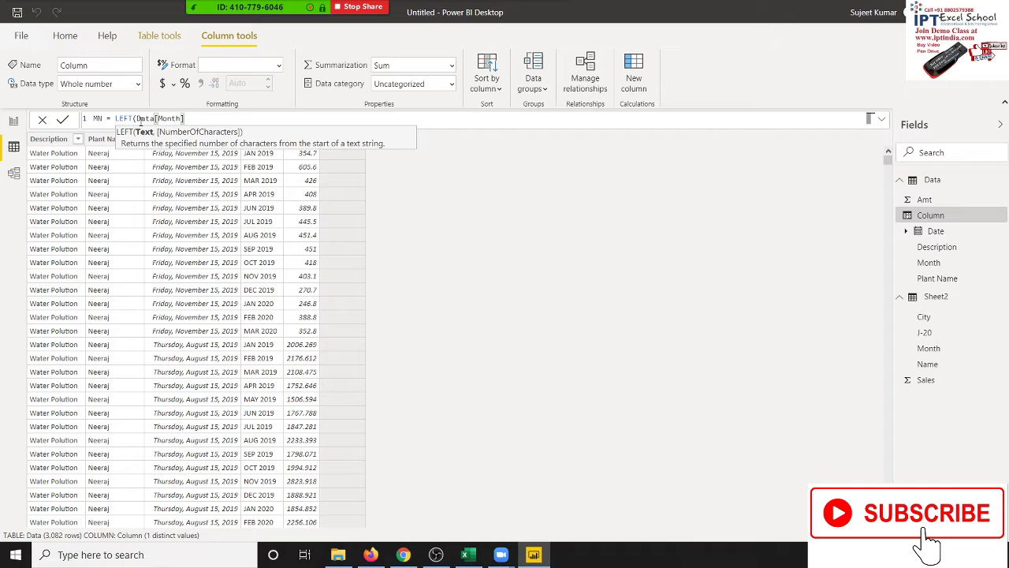
pyautogui.write(',3')
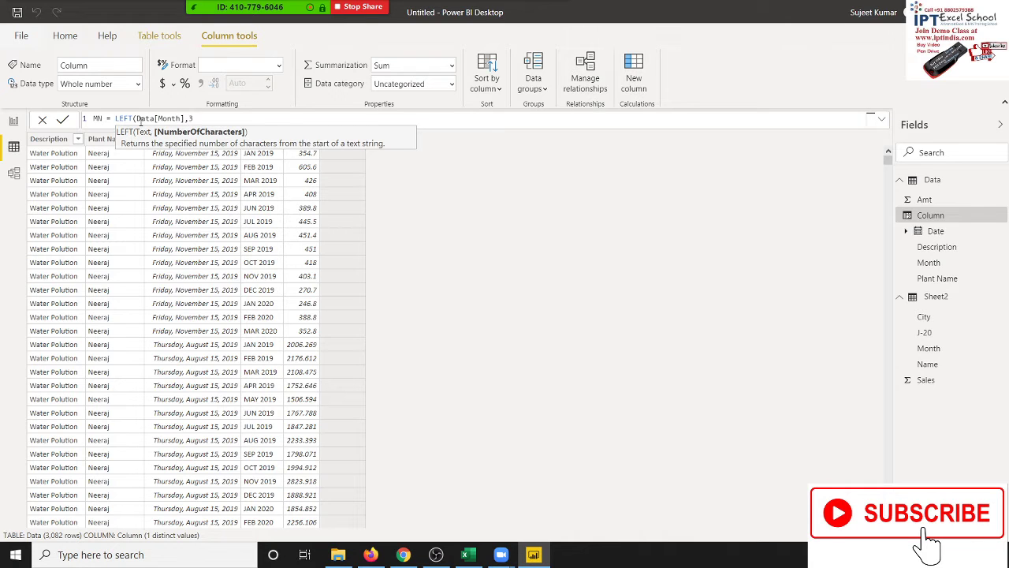
pyautogui.write(')')
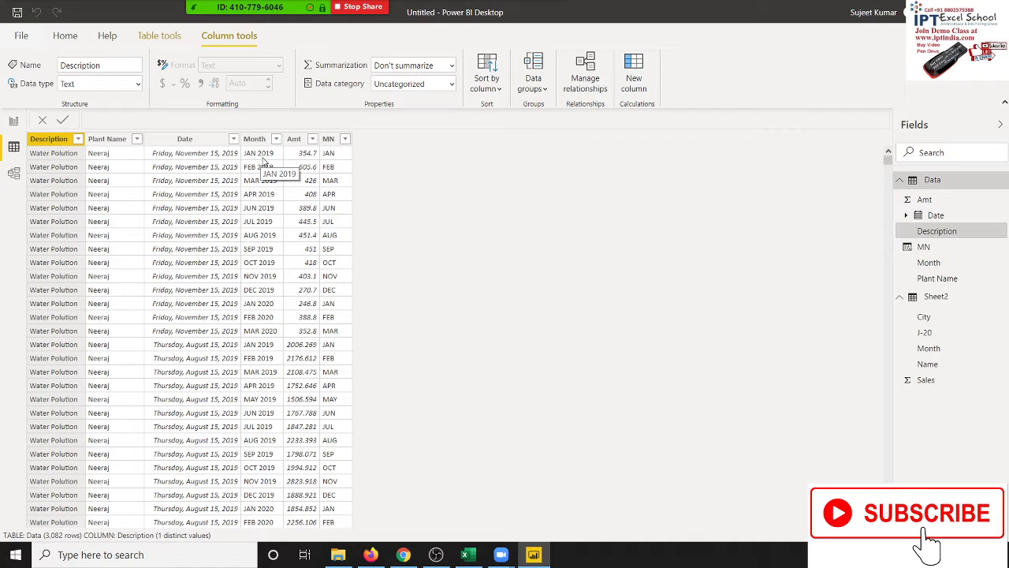
# Step: Replace MN's formula with FIND(" ",Data[Month],1), returning 4 in every row
pyautogui.click(260, 155)
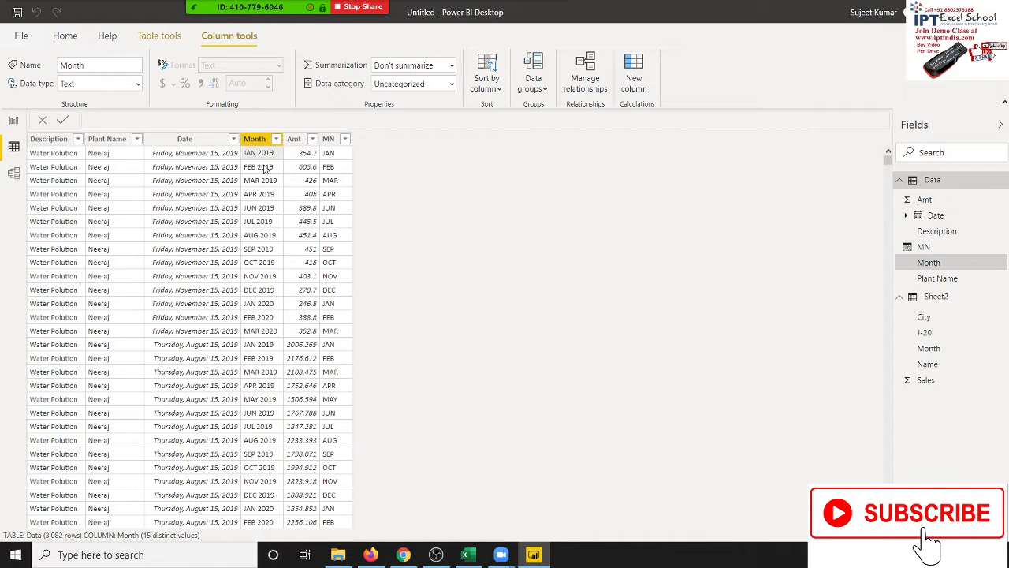
pyautogui.click(331, 159)
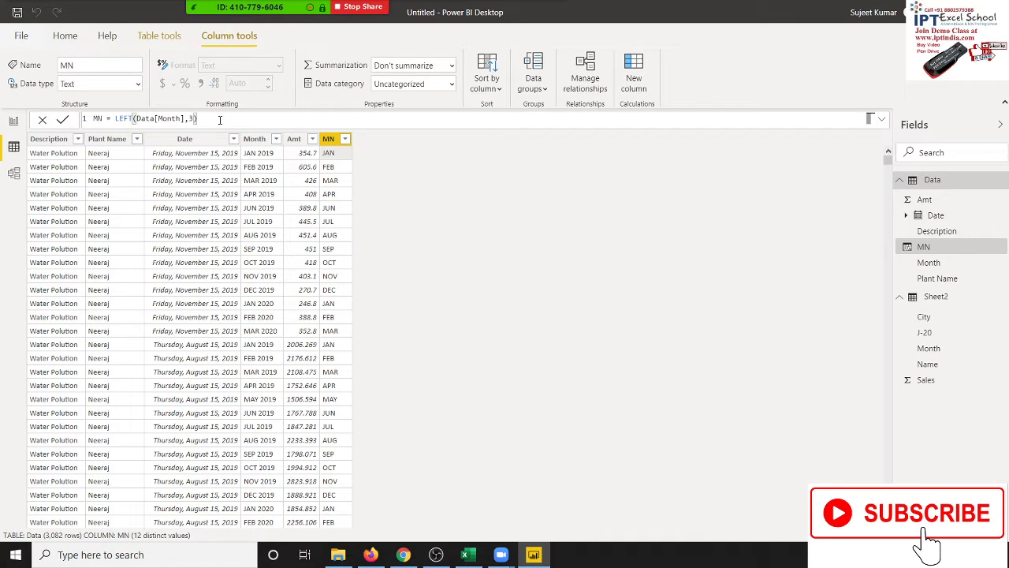
pyautogui.moveTo(198, 118); pyautogui.dragTo(115, 118)
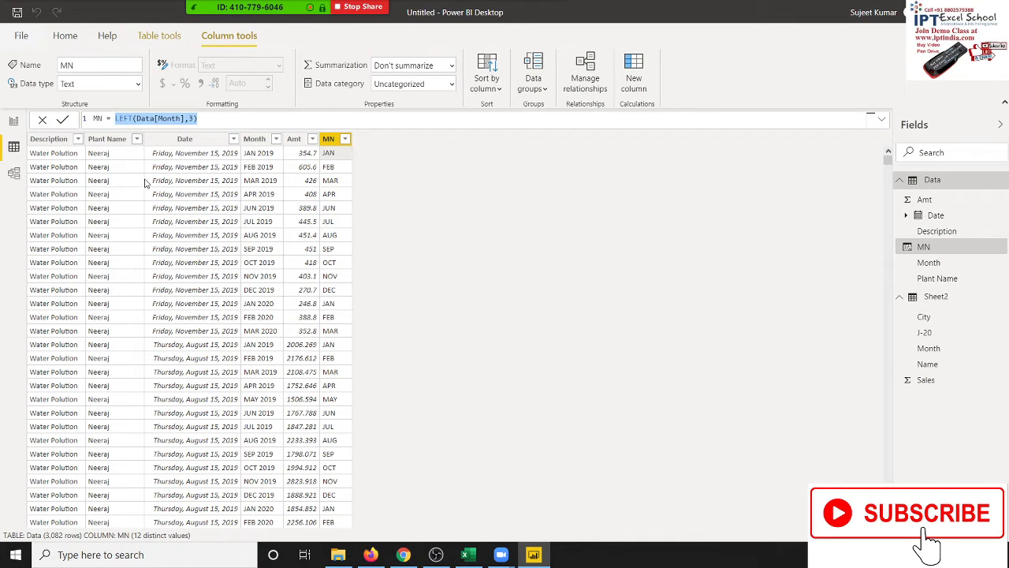
pyautogui.write('find')
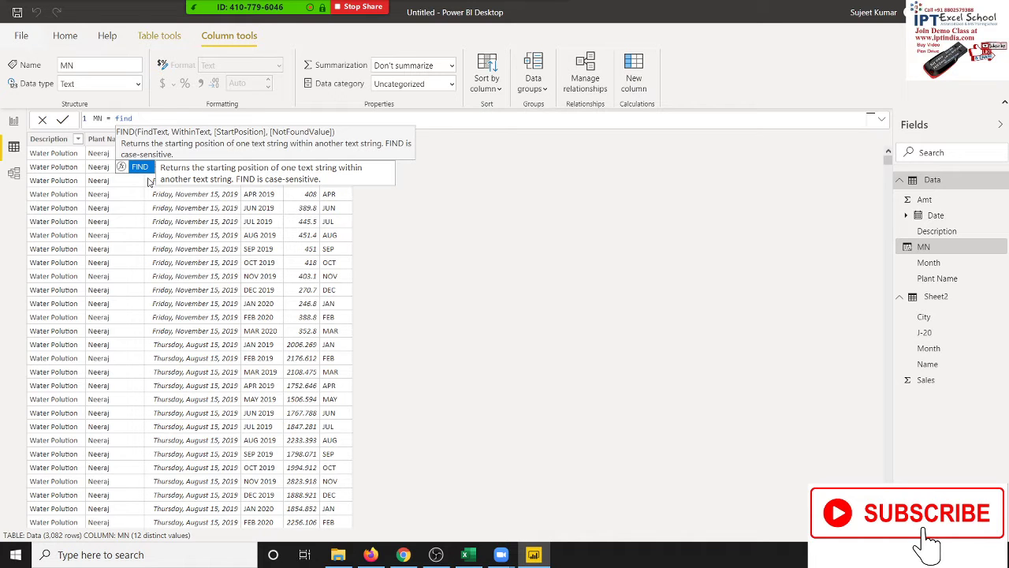
pyautogui.press('Tab')
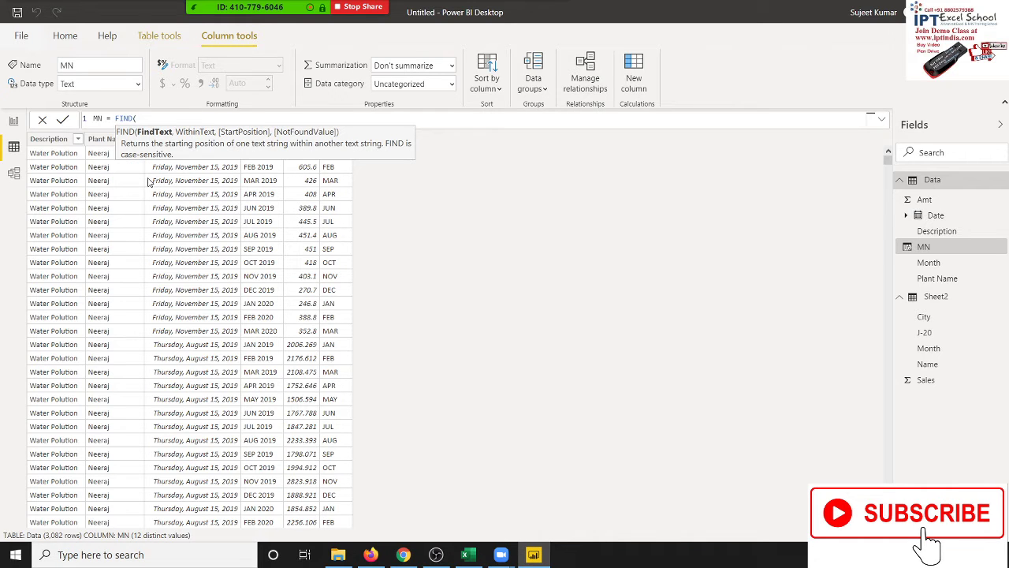
pyautogui.write('" ",')
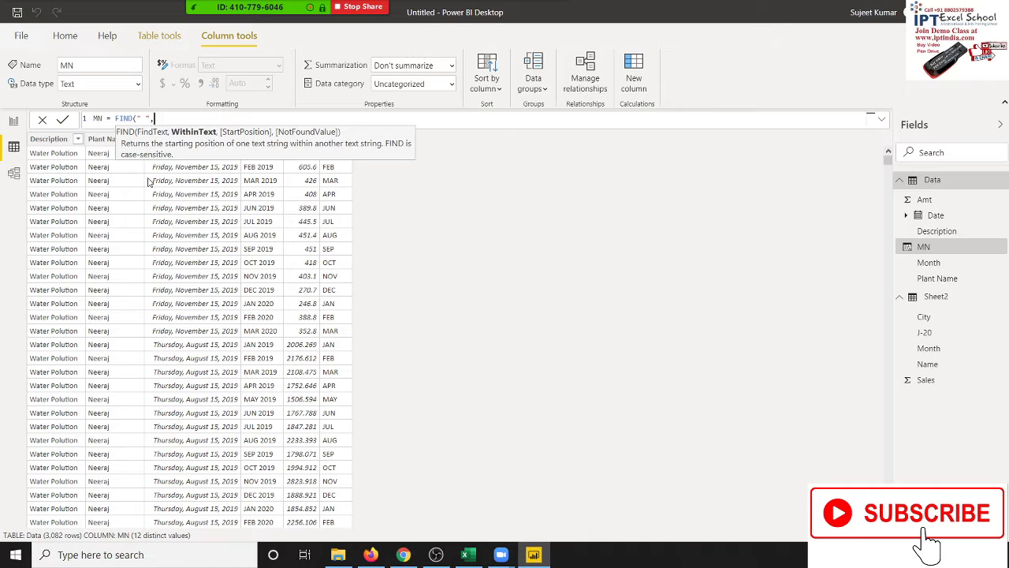
pyautogui.write('mon')
pyautogui.press('Up')
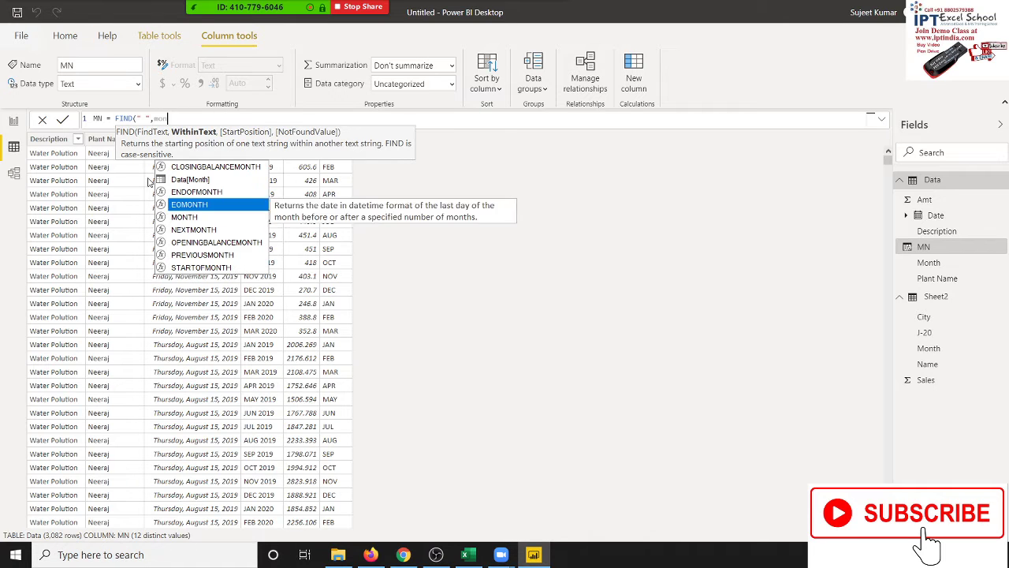
pyautogui.press('Up')
pyautogui.press('Up')
pyautogui.press('Tab')
pyautogui.write(',')
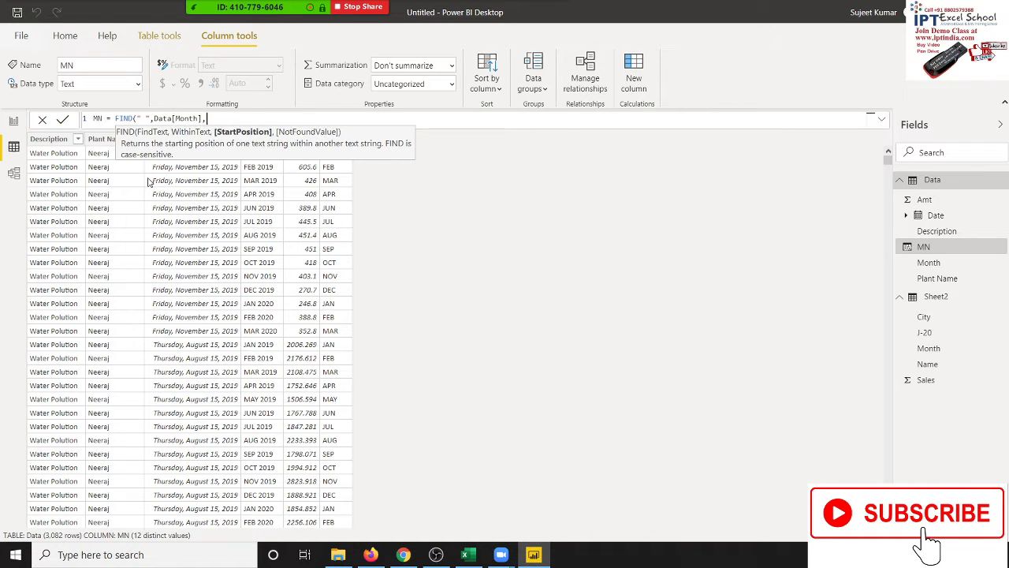
pyautogui.write('1)')
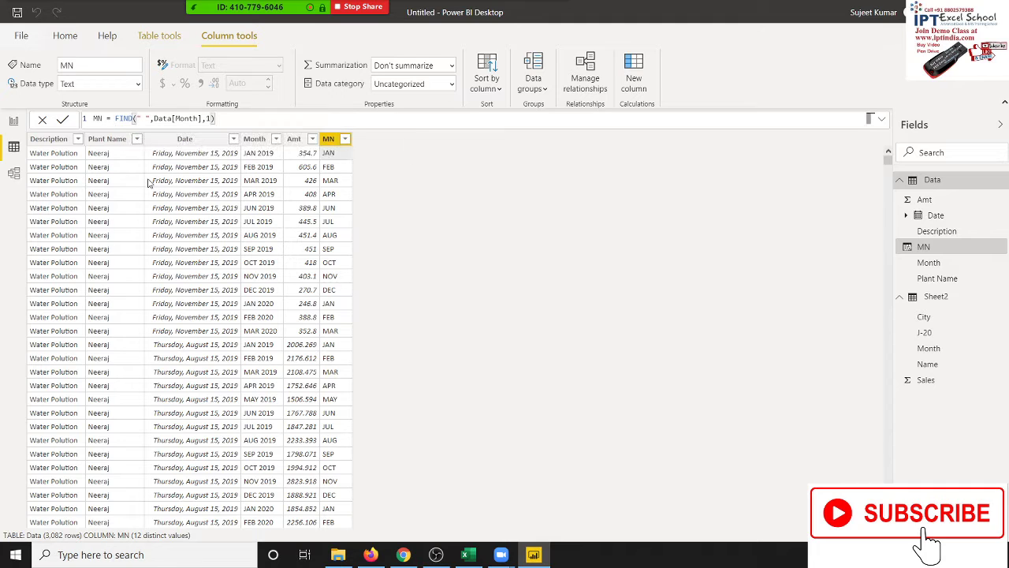
pyautogui.press('Return')
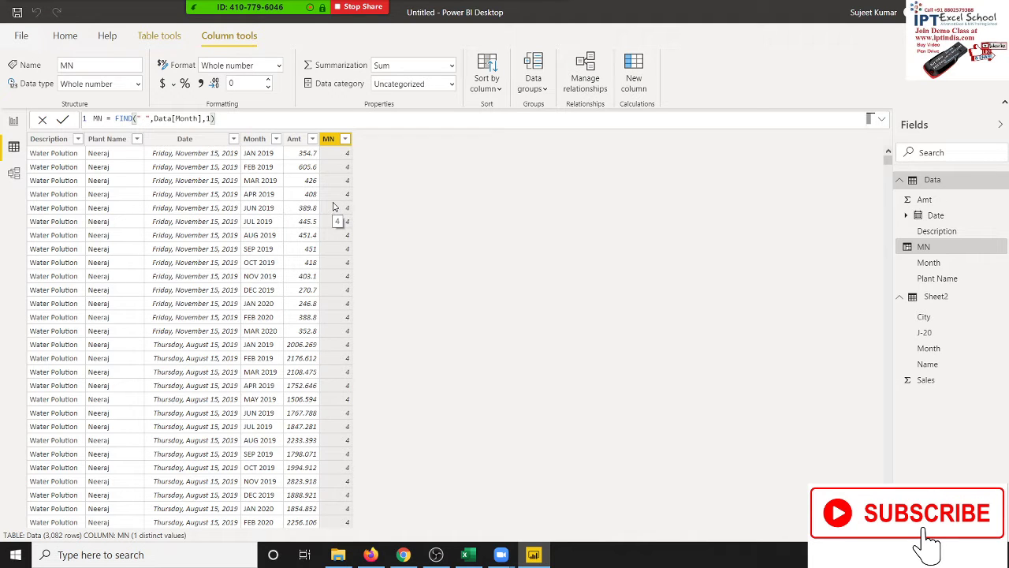
pyautogui.scroll(-5, 333, 209)
pyautogui.scroll(5, 333, 212)
pyautogui.scroll(-5, 333, 213)
pyautogui.scroll(5, 333, 217)
pyautogui.click(249, 183)
pyautogui.scroll(-6, 247, 213)
pyautogui.scroll(-6, 247, 213)
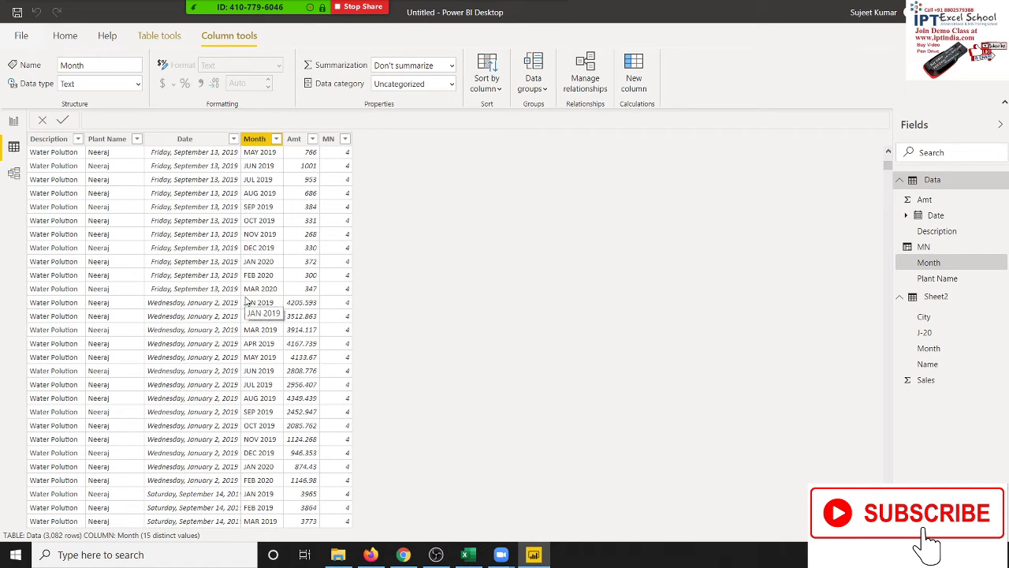
pyautogui.scroll(-5, 327, 310)
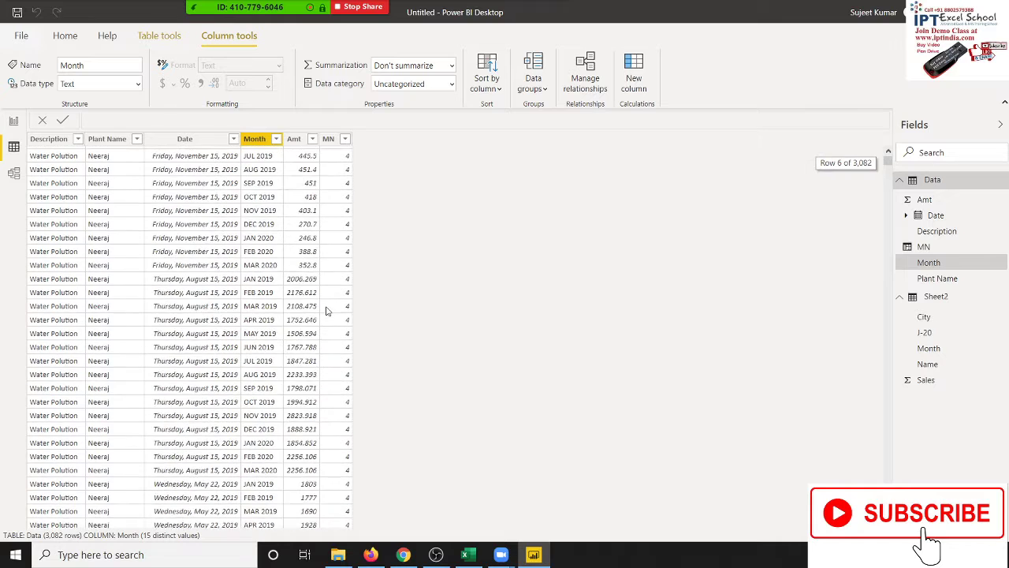
pyautogui.scroll(2, 327, 309)
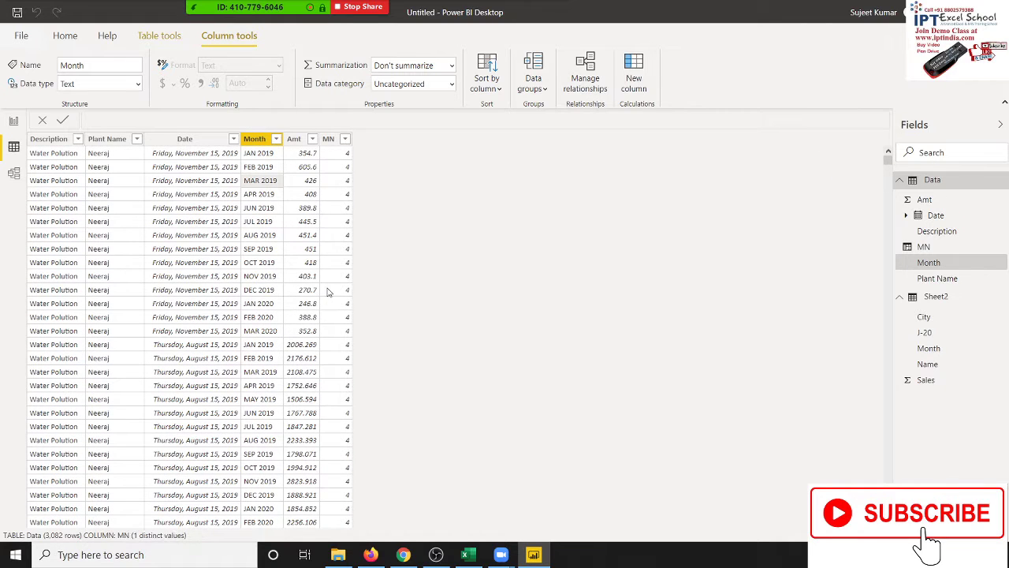
pyautogui.click(329, 291)
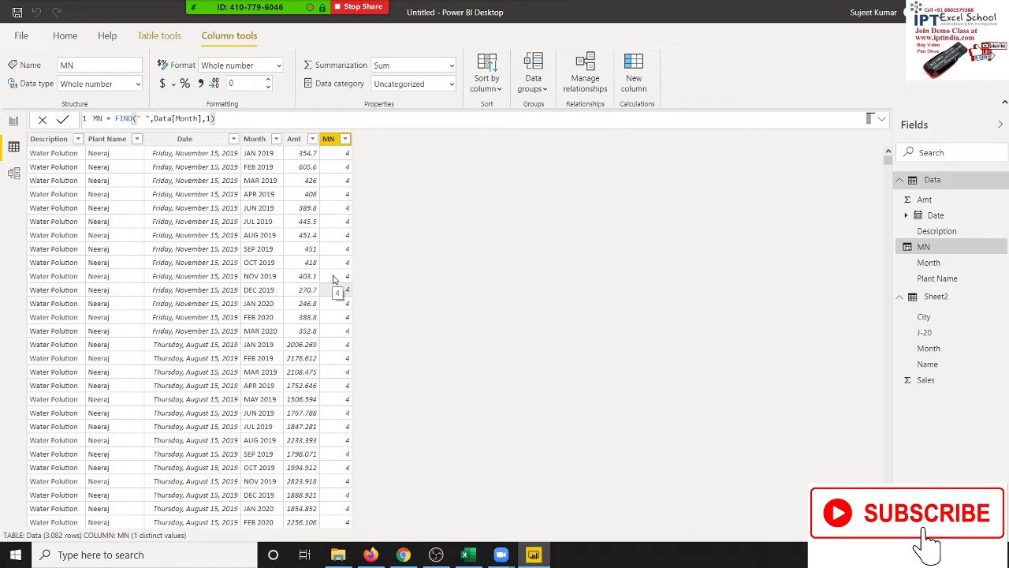
# Step: Change MN's FIND search text from a space to "J"
pyautogui.click(143, 119)
pyautogui.press('BackSpace')
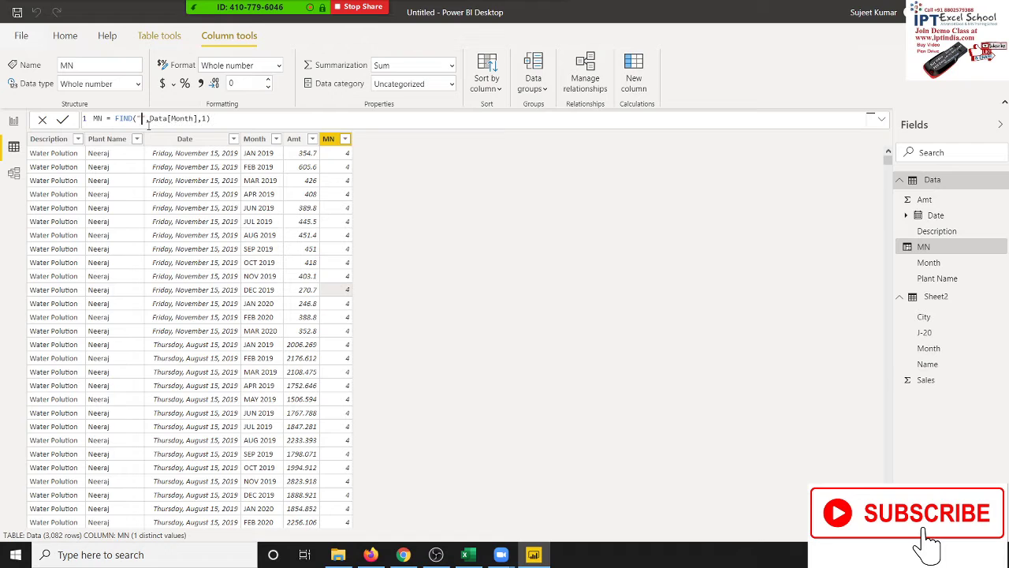
pyautogui.write('J')
pyautogui.press('Return')
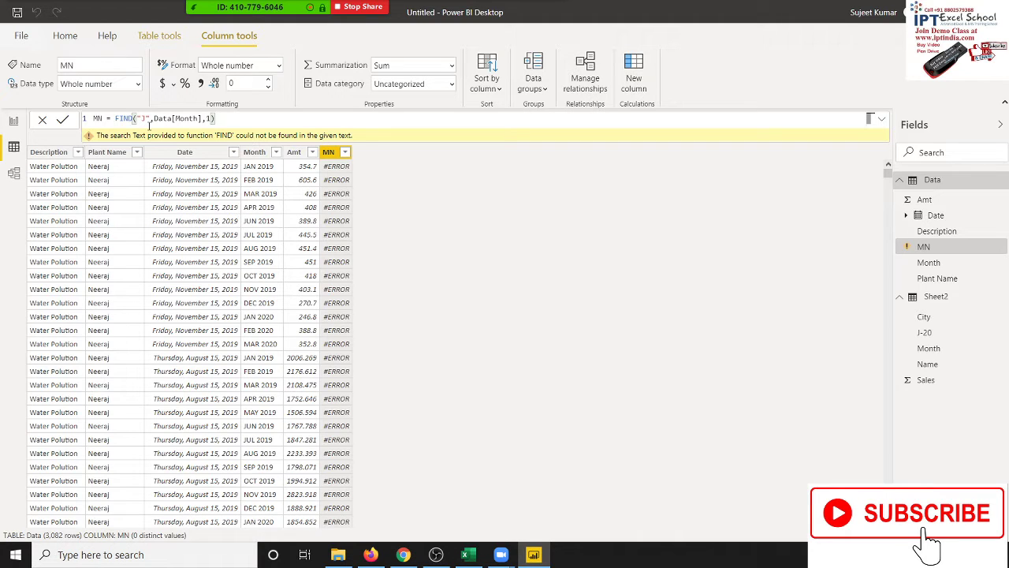
# Step: Wrap MN's formula as IFERROR(FIND("J",Data[Month],1),0) so non-J months show 0
pyautogui.click(936, 296)
pyautogui.click(937, 278)
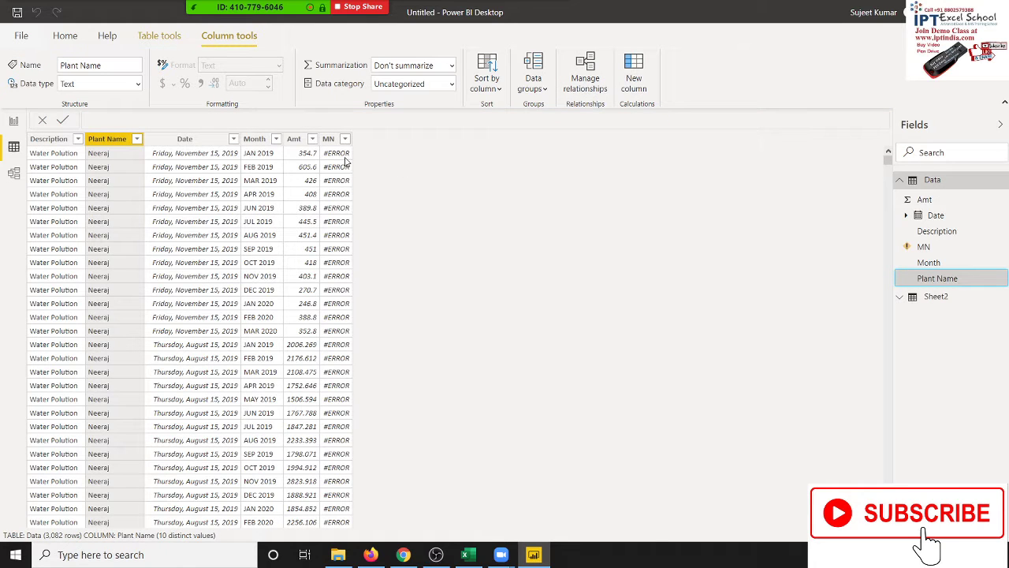
pyautogui.click(328, 156)
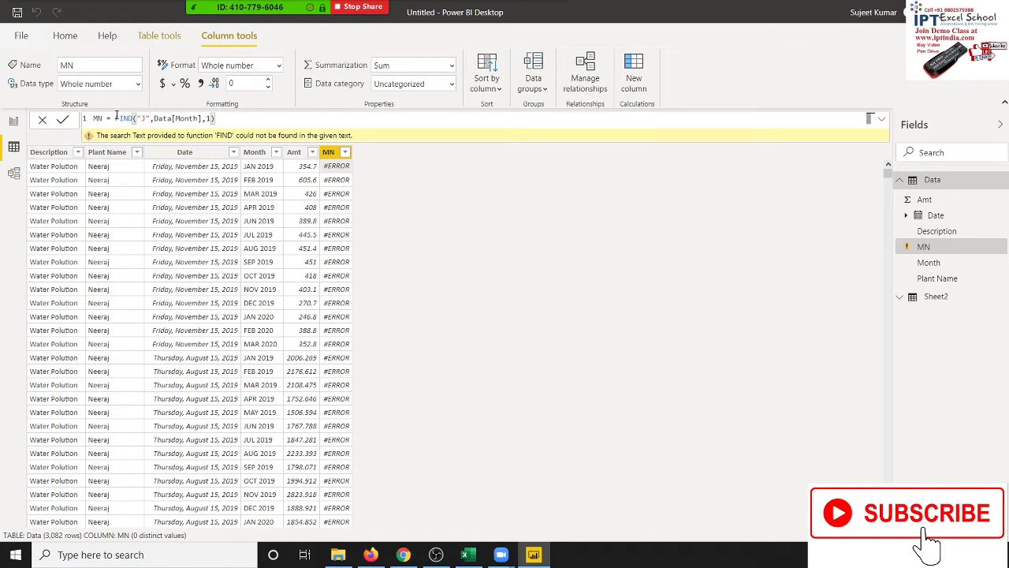
pyautogui.write('if')
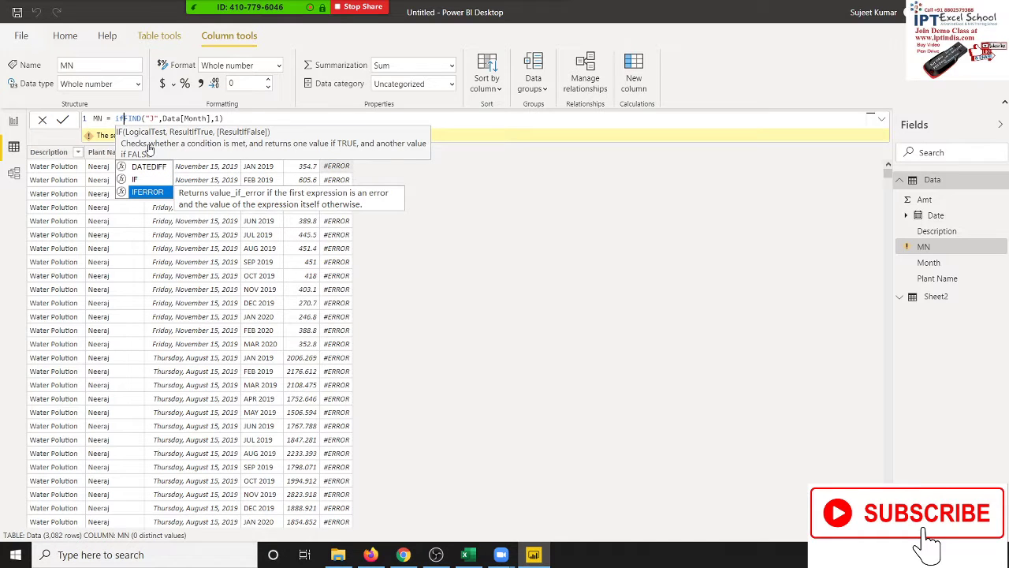
pyautogui.press('Tab')
pyautogui.click(256, 119)
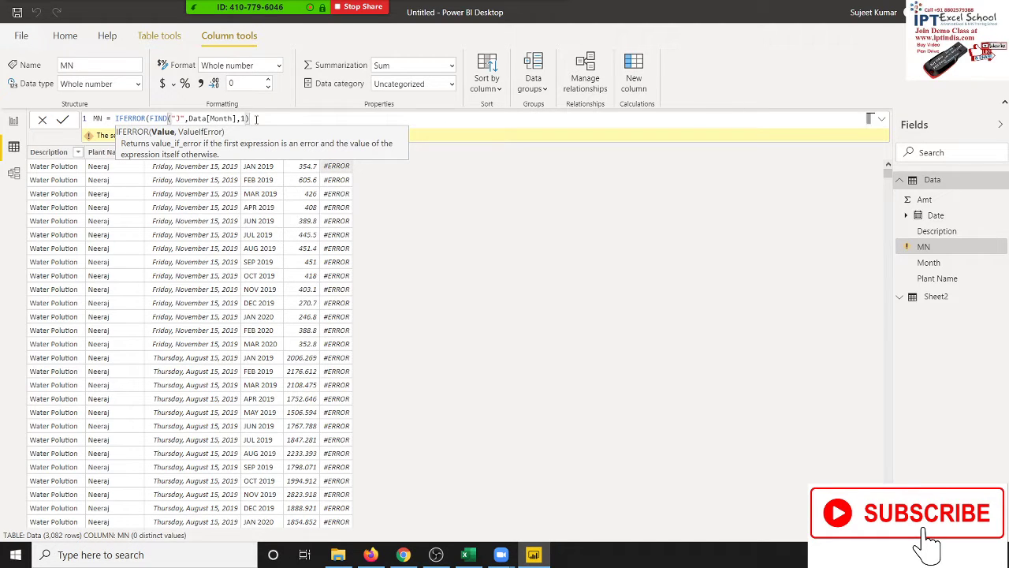
pyautogui.write(',0')
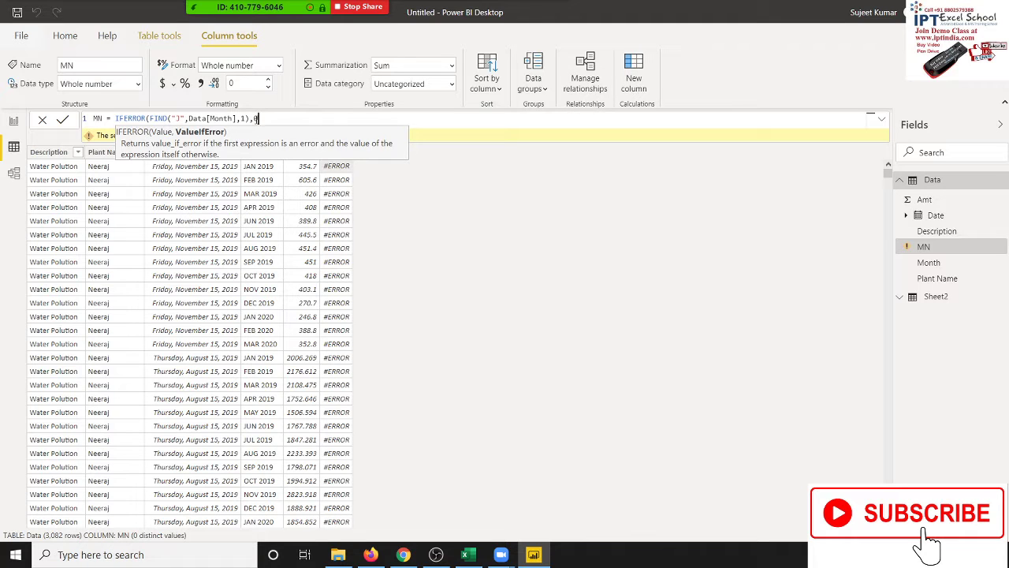
pyautogui.write(')')
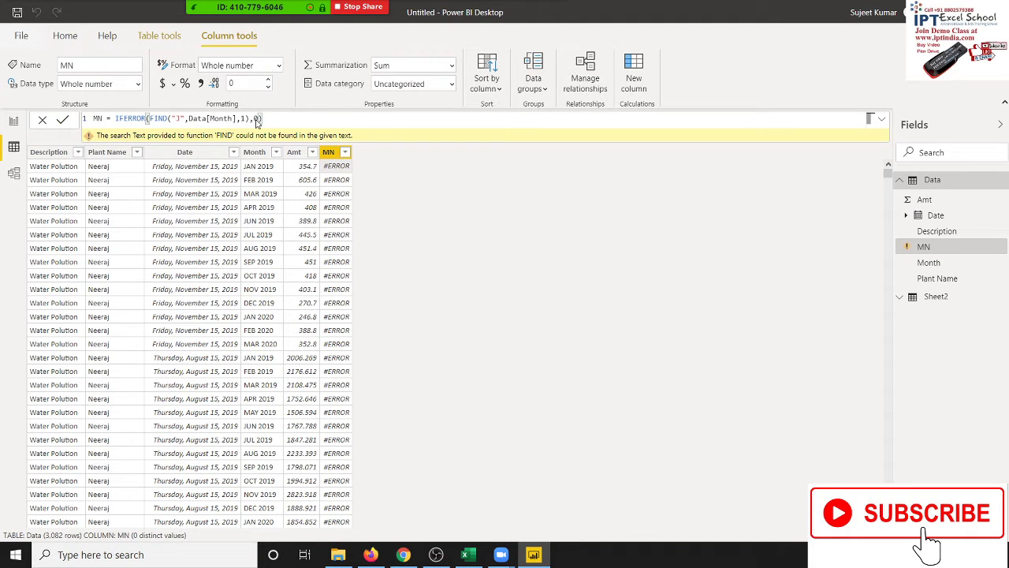
pyautogui.press('Return')
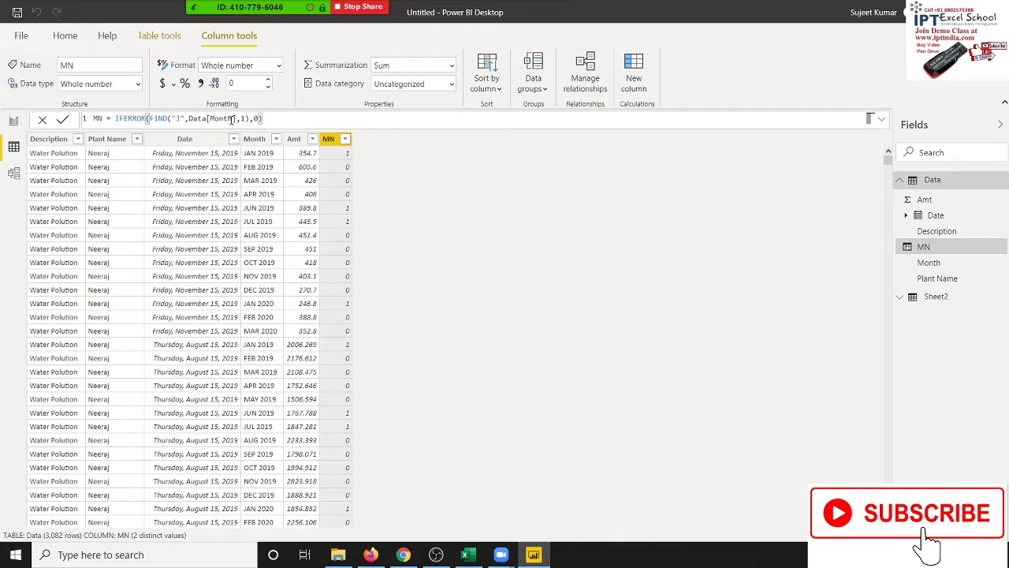
# Step: Make MN's FIND search for a space again instead of "J"
pyautogui.click(182, 117)
pyautogui.press('BackSpace')
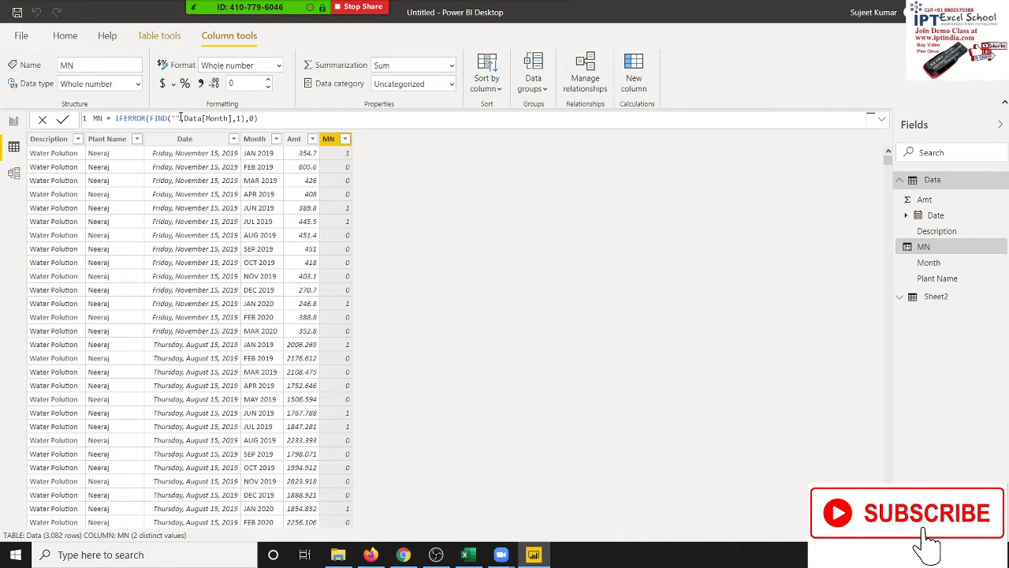
pyautogui.press('Return')
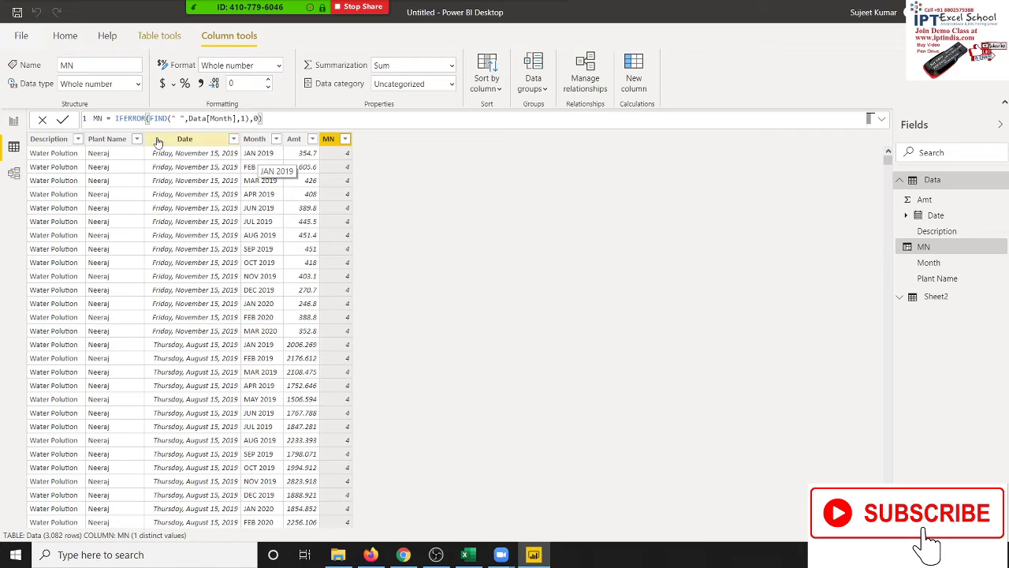
# Step: Wrap the formula in LEFT on Data[Month], minus 1, so MN shows JAN, FEB, MAR
pyautogui.click(116, 118)
pyautogui.write('L')
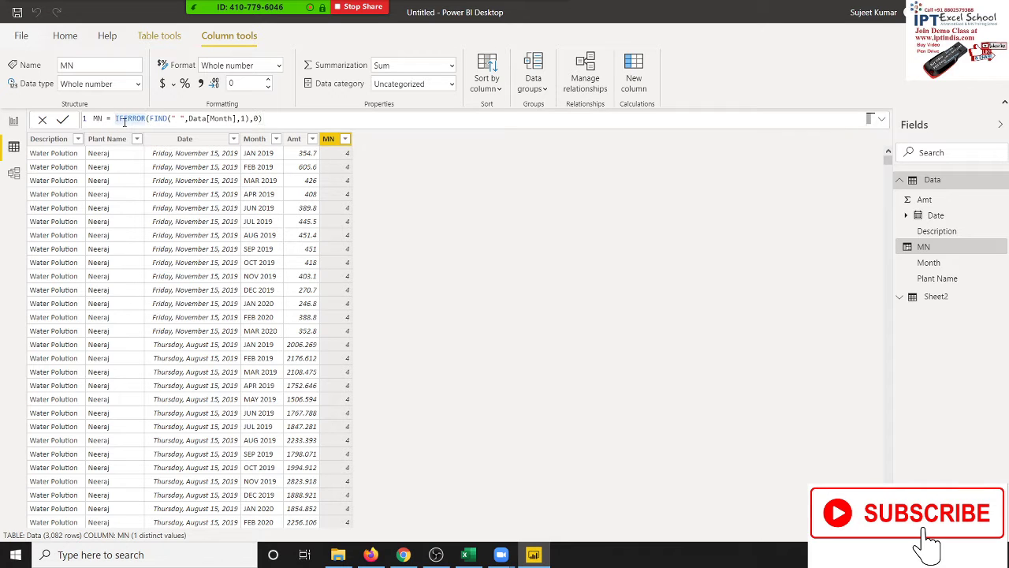
pyautogui.write('e')
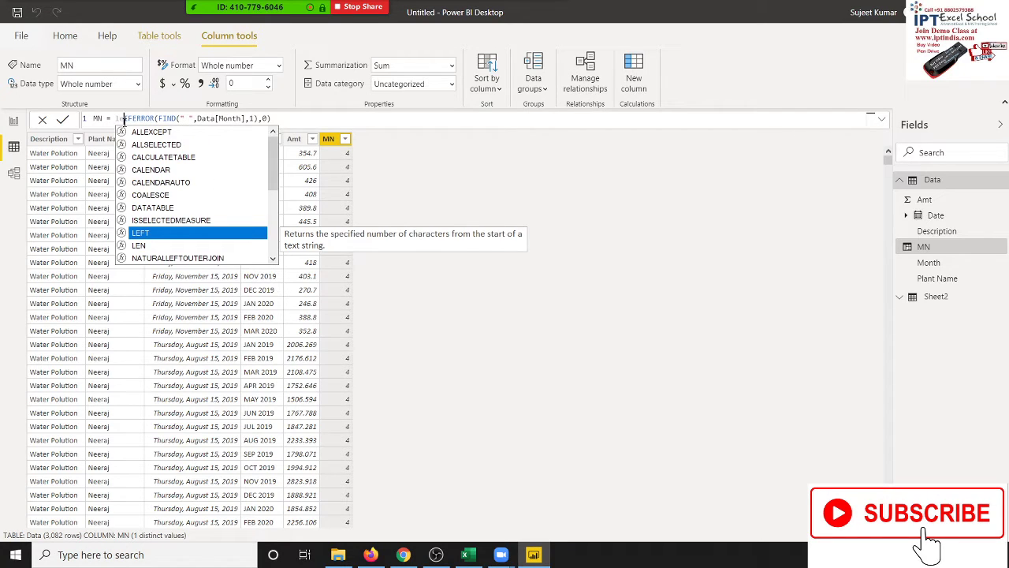
pyautogui.press('Tab')
pyautogui.write('mon')
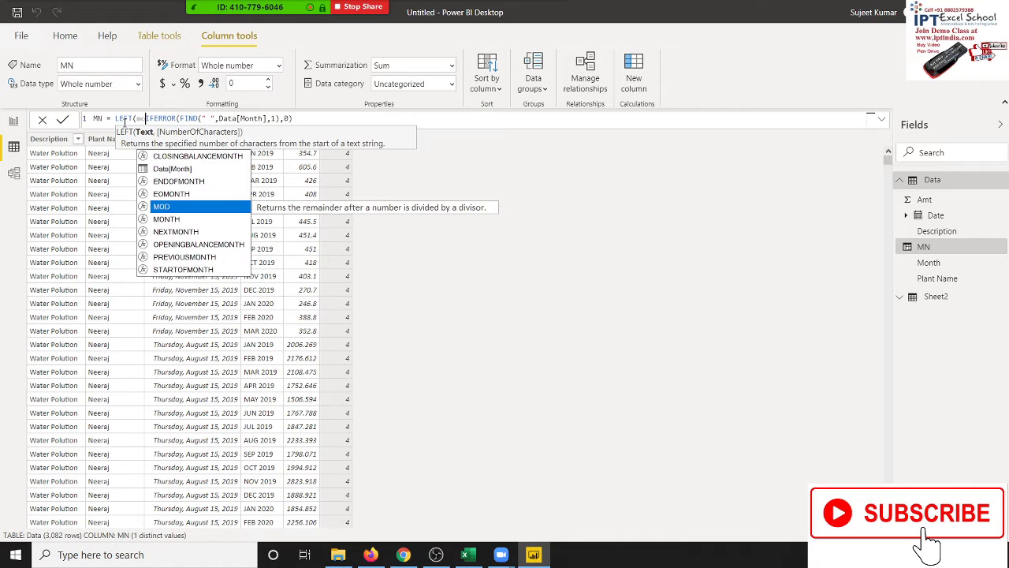
pyautogui.press('Up')
pyautogui.press('Tab')
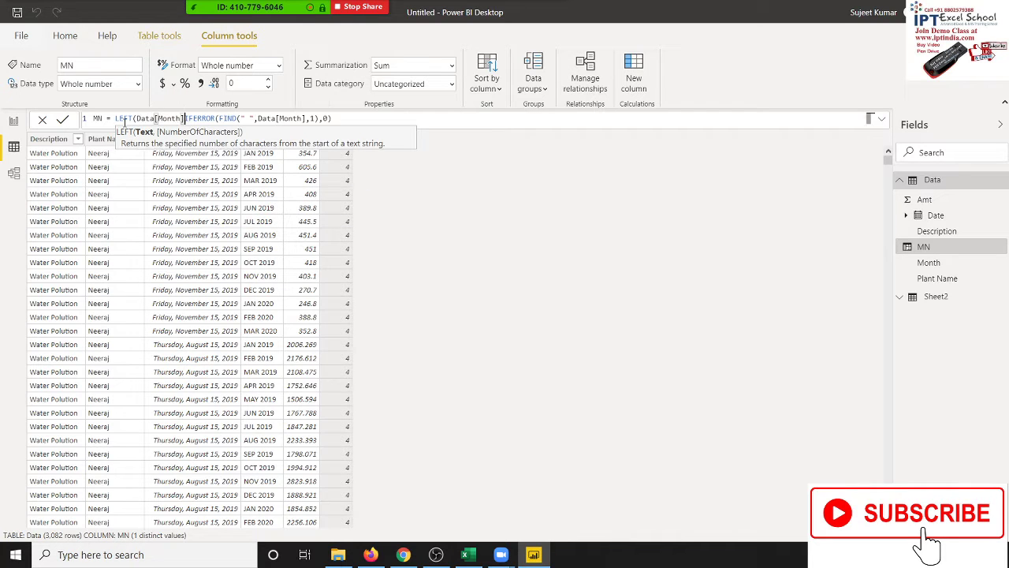
pyautogui.write(',')
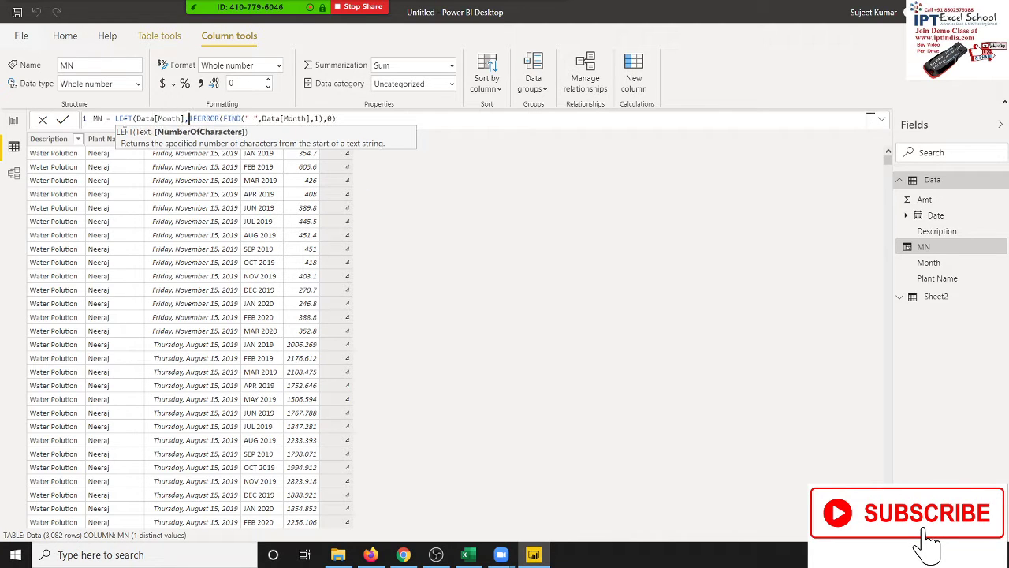
pyautogui.write(')')
pyautogui.write(' )')
pyautogui.press('Return')
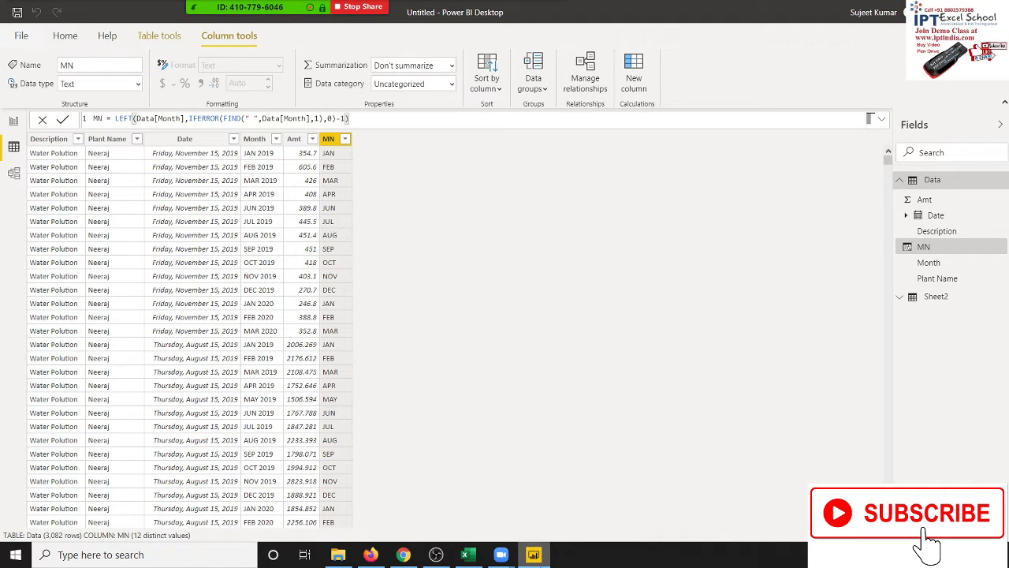
pyautogui.click(404, 555)
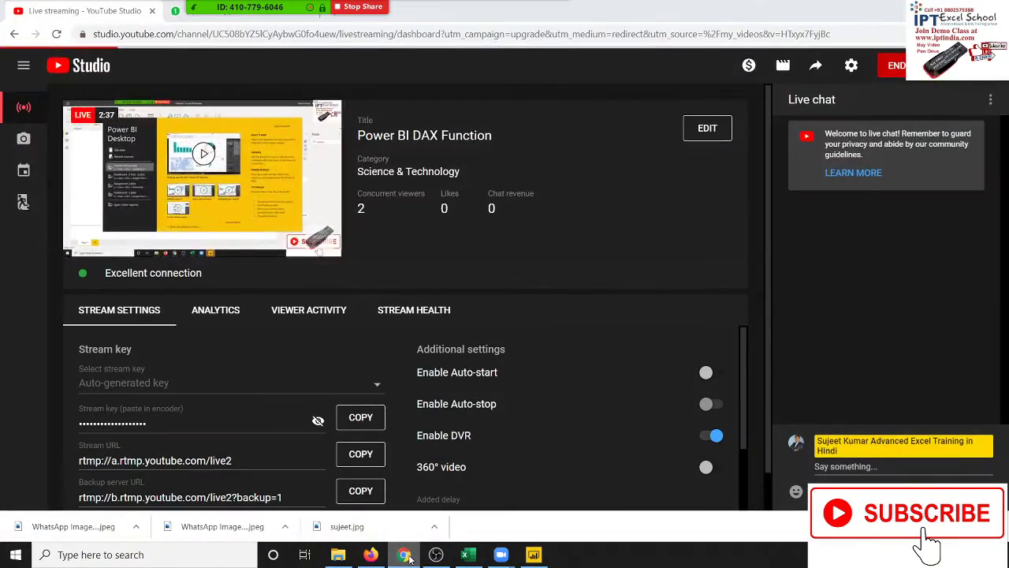
# Step: Bring up the YouTube Studio dashboard in Chrome and open a new blank tab
pyautogui.click(404, 555)
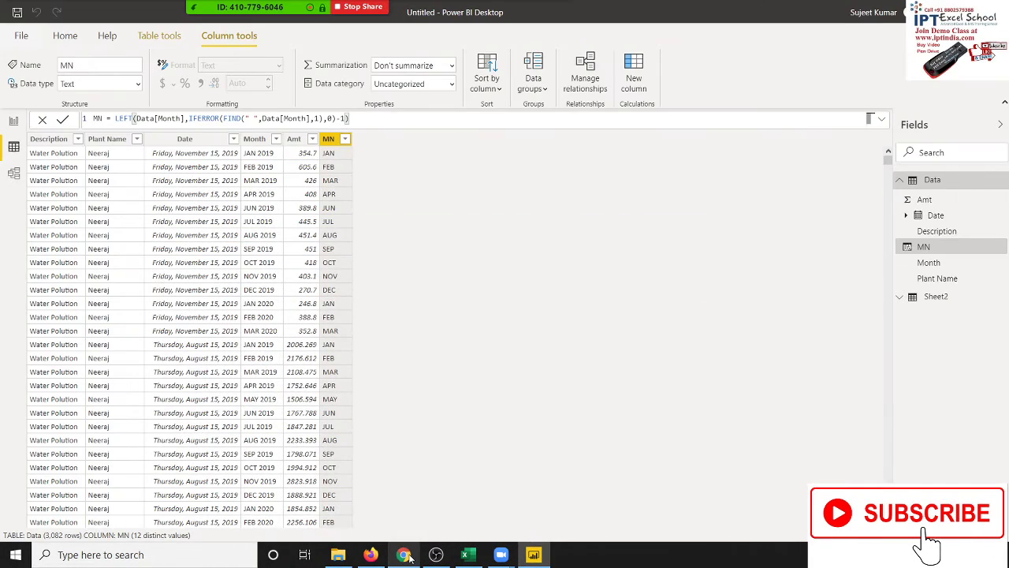
pyautogui.click(404, 555)
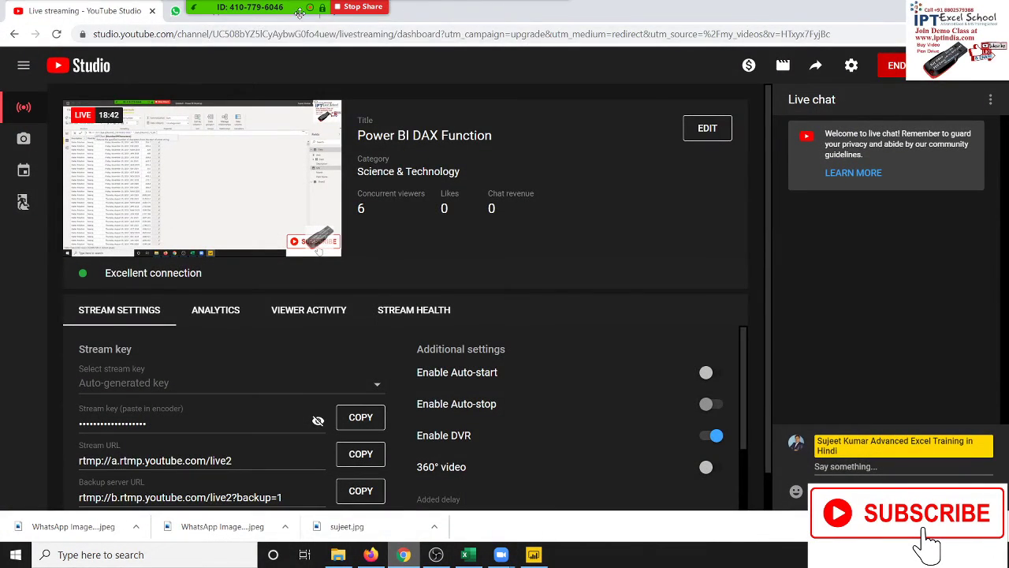
pyautogui.moveTo(193, 8)
pyautogui.click(190, 43)
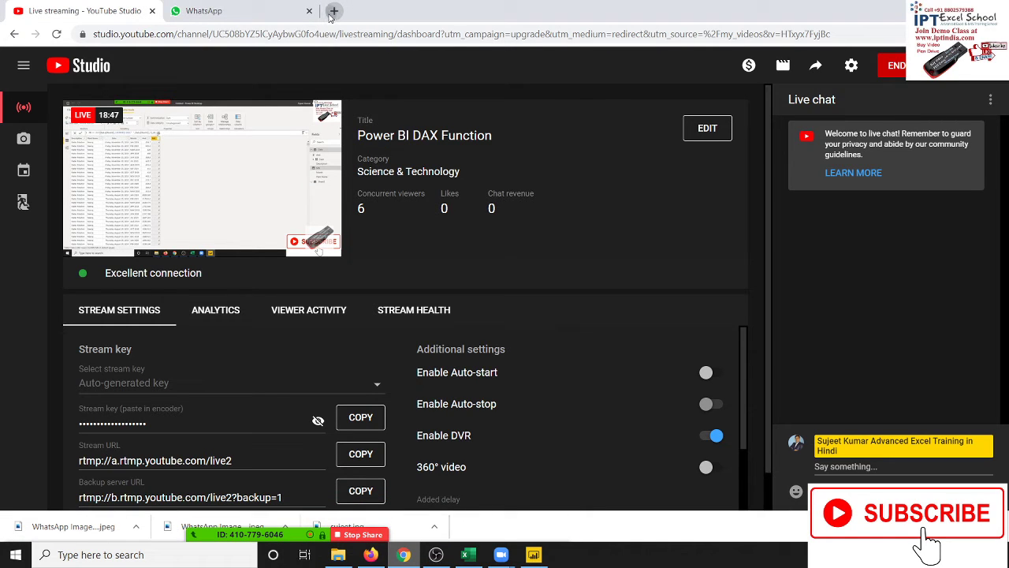
pyautogui.click(333, 12)
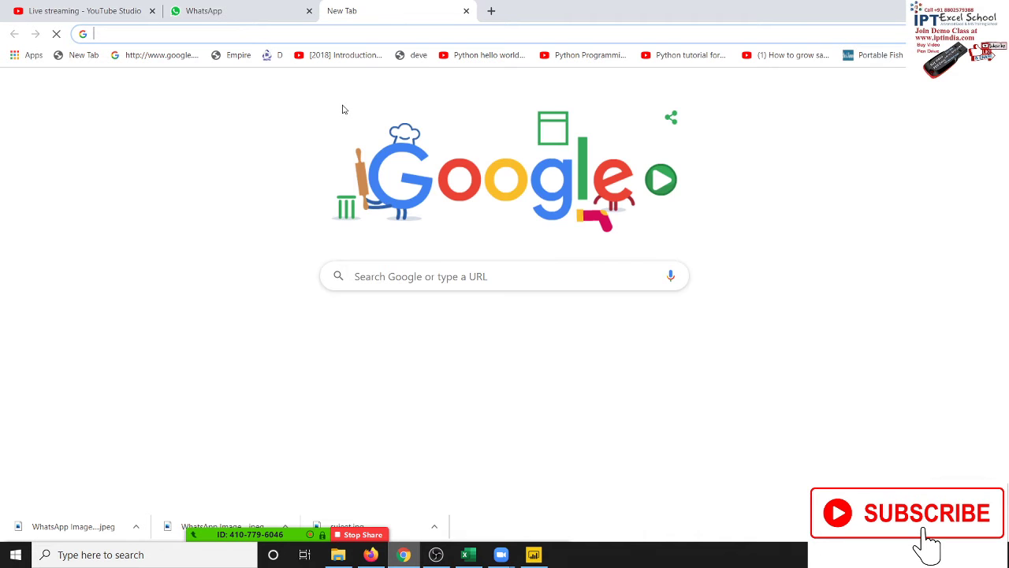
# Step: Search for DAX and open the 'DAX function reference - Microsoft Docs' page
pyautogui.write('DAX')
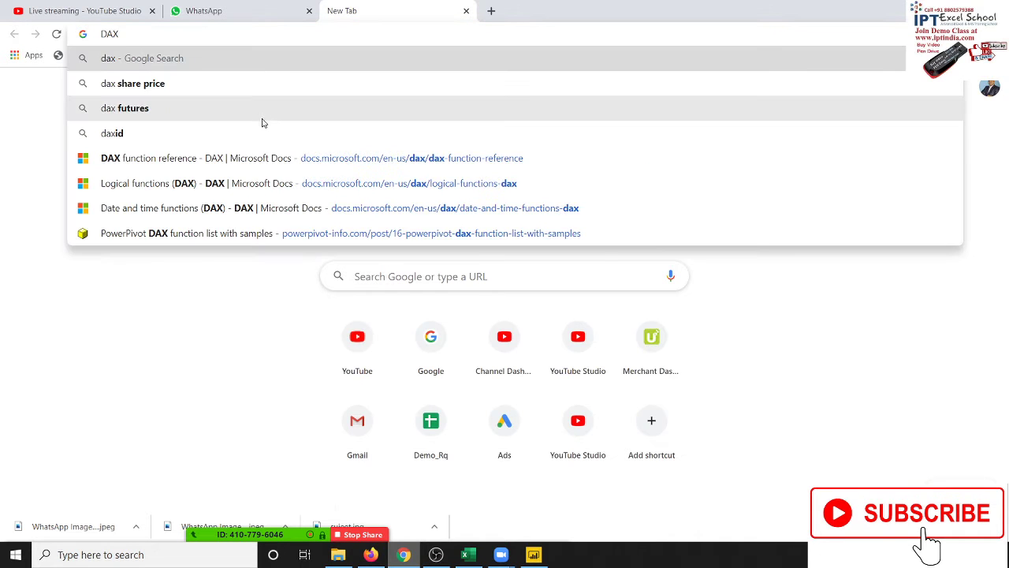
pyautogui.click(268, 157)
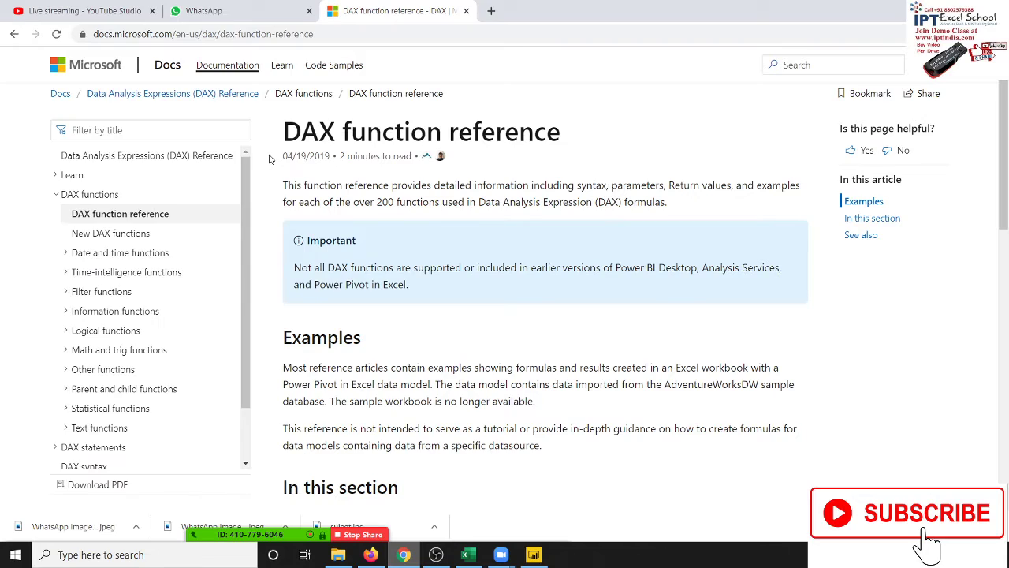
# Step: Open the Logical functions (DAX) page and review the IFERROR entry
pyautogui.scroll(-3, 535, 295)
pyautogui.scroll(-2, 535, 294)
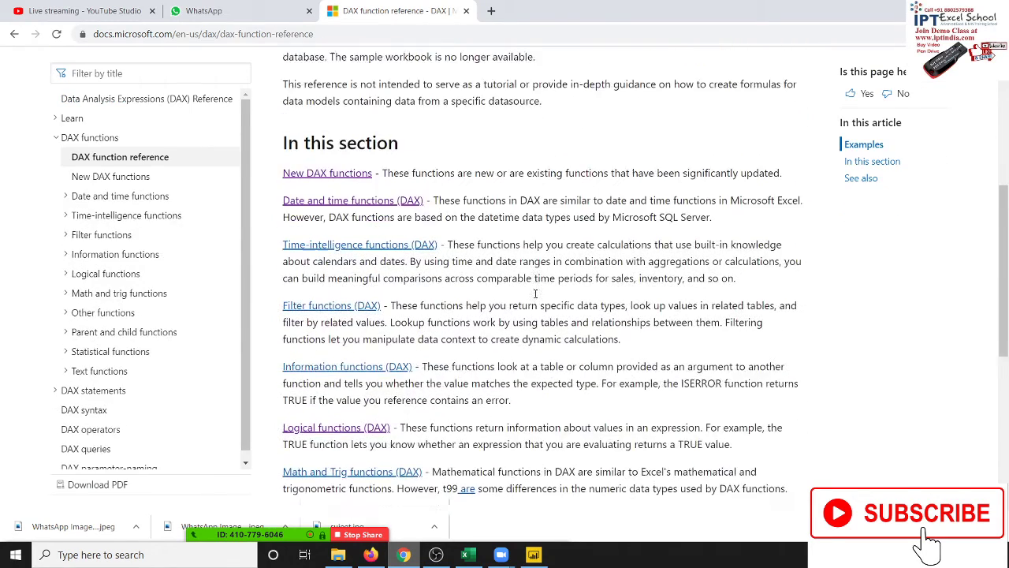
pyautogui.click(360, 379)
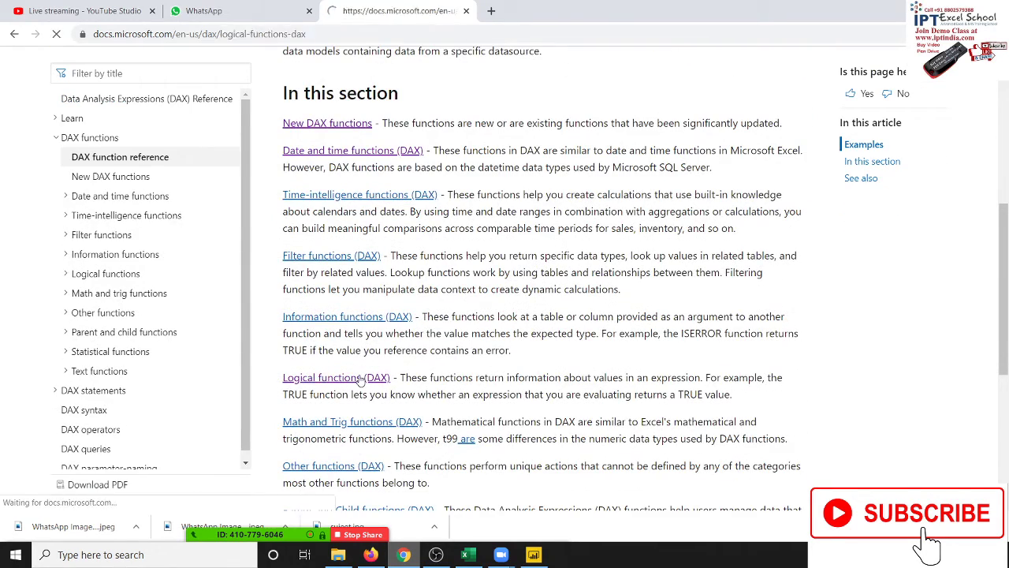
pyautogui.scroll(-2, 412, 384)
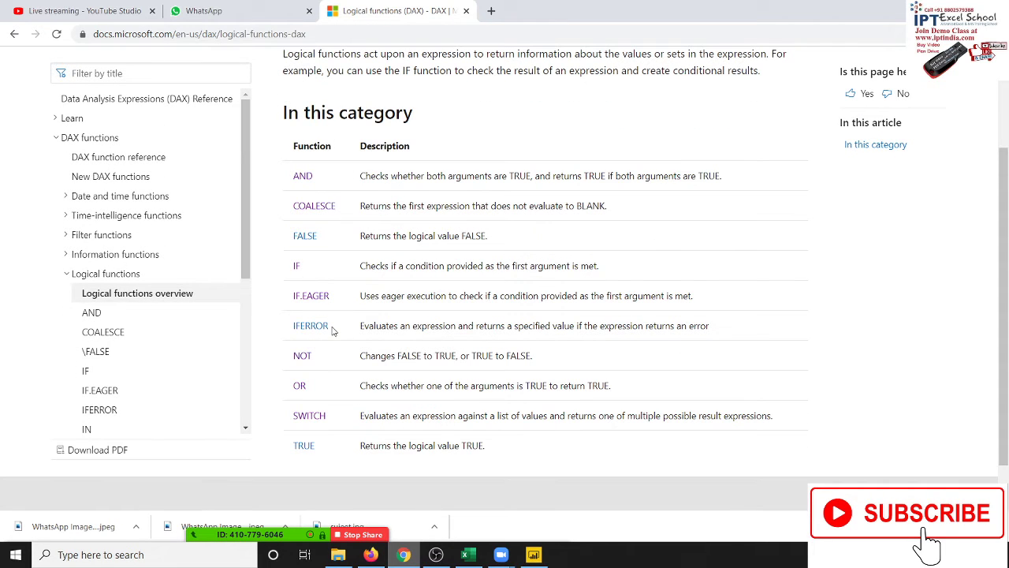
pyautogui.moveTo(334, 328); pyautogui.dragTo(288, 327)
pyautogui.scroll(-1, 361, 383)
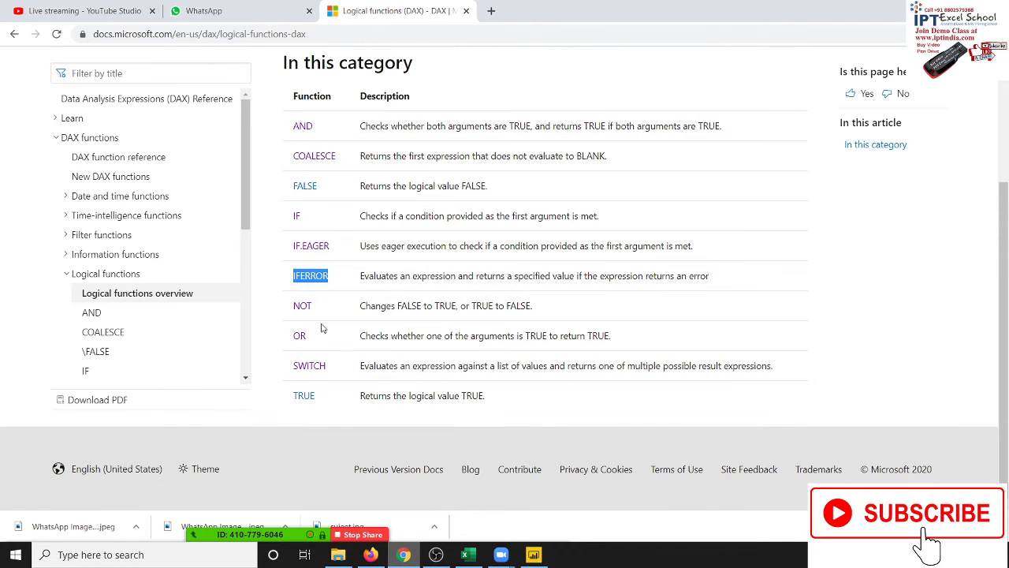
pyautogui.moveTo(300, 337); pyautogui.dragTo(275, 330)
pyautogui.click(427, 381)
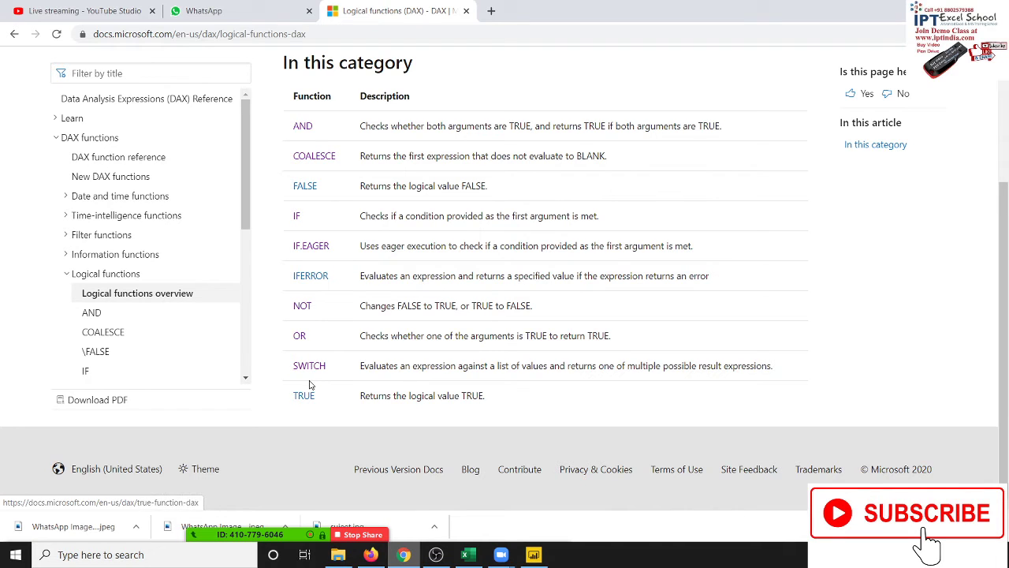
# Step: Read the SWITCH function page, then go back to Power BI Desktop
pyautogui.click(310, 372)
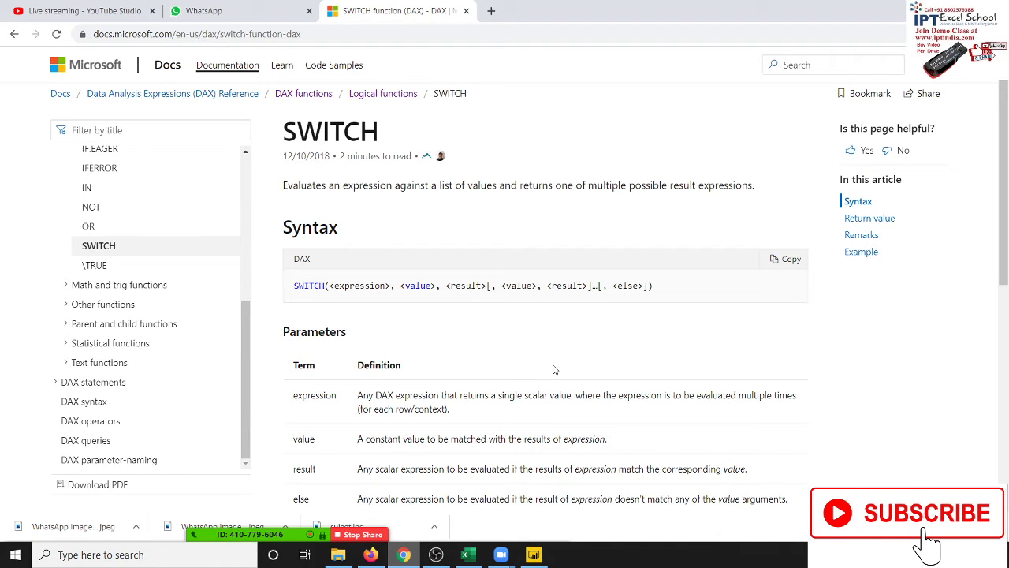
pyautogui.hotkey('alt', 'Tab')
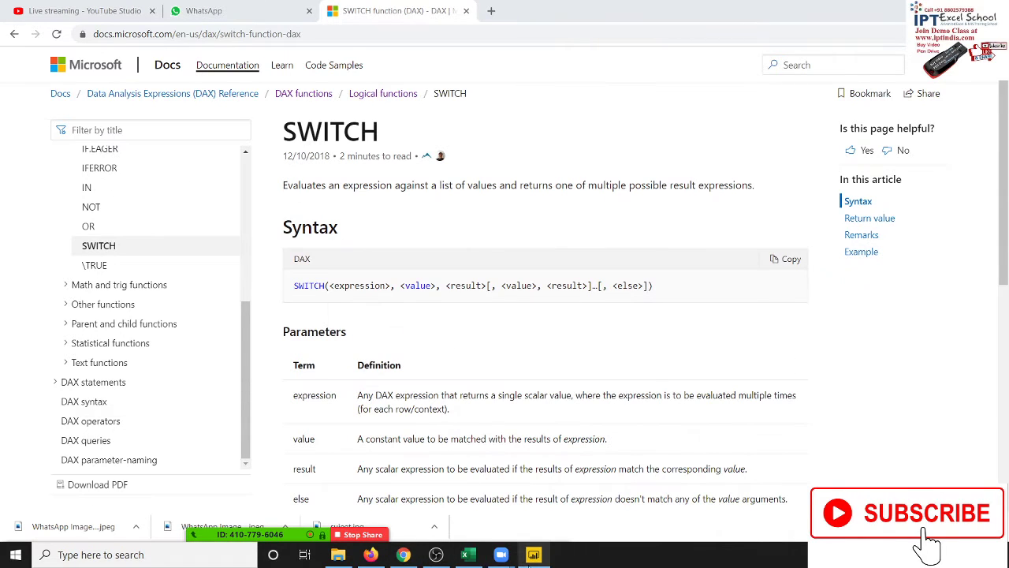
pyautogui.click(547, 559)
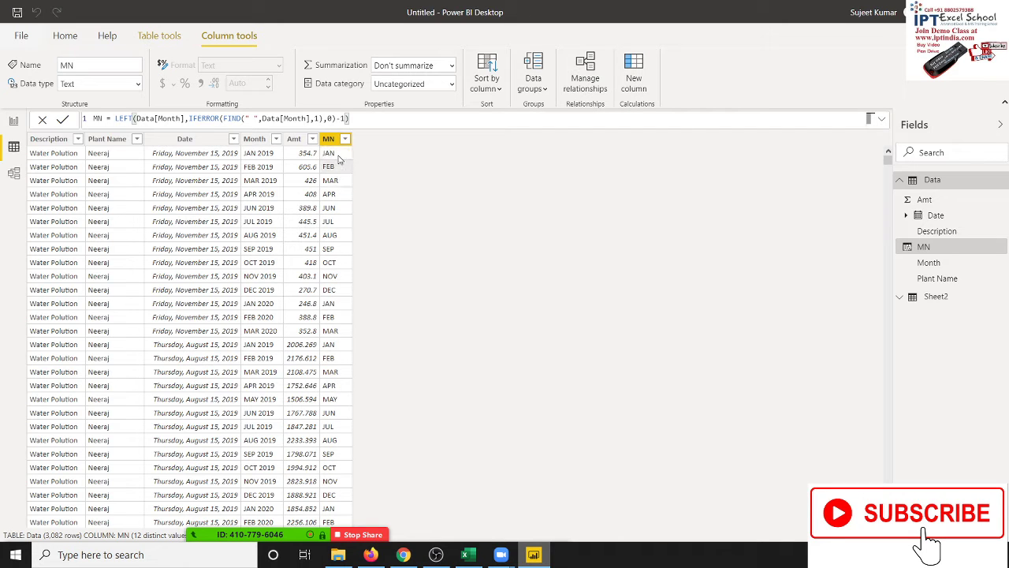
# Step: Create a new Data column whose formula begins Q = SWITCH(
pyautogui.click(641, 93)
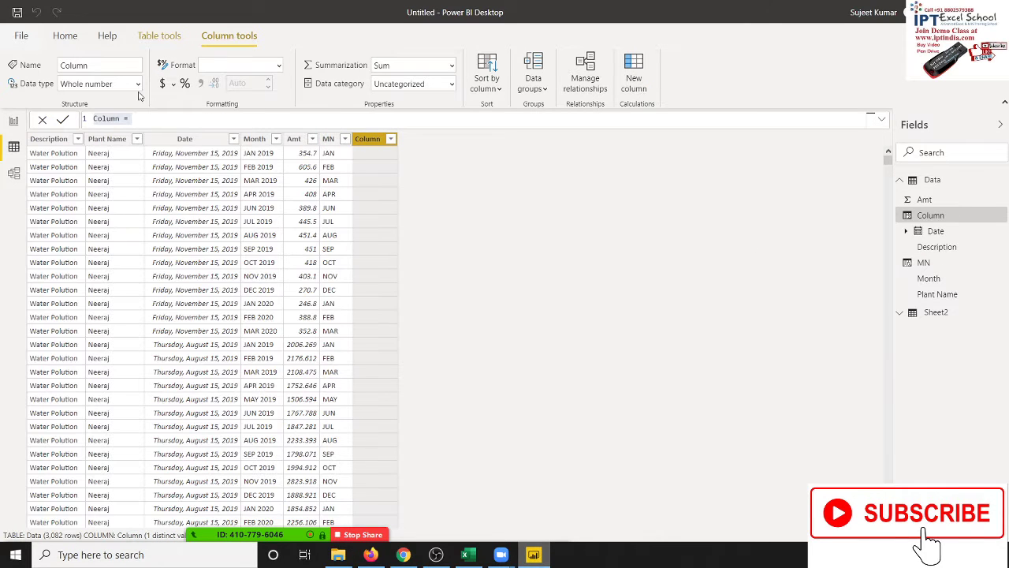
pyautogui.tripleClick(114, 117)
pyautogui.write('Qu')
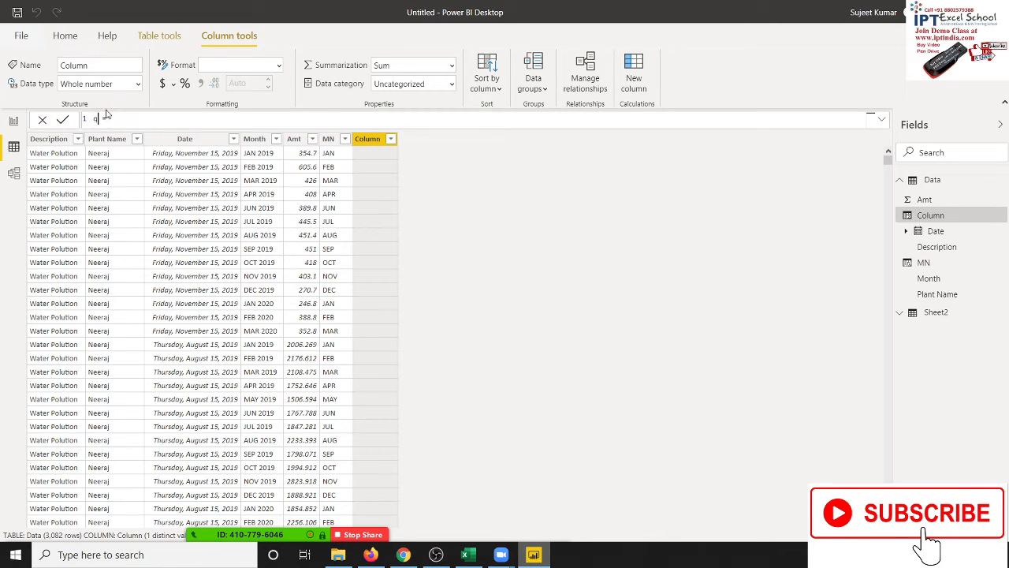
pyautogui.press('BackSpace')
pyautogui.write('=')
pyautogui.write('Q')
pyautogui.write('w')
pyautogui.press('BackSpace')
pyautogui.write('sw')
pyautogui.press('Tab')
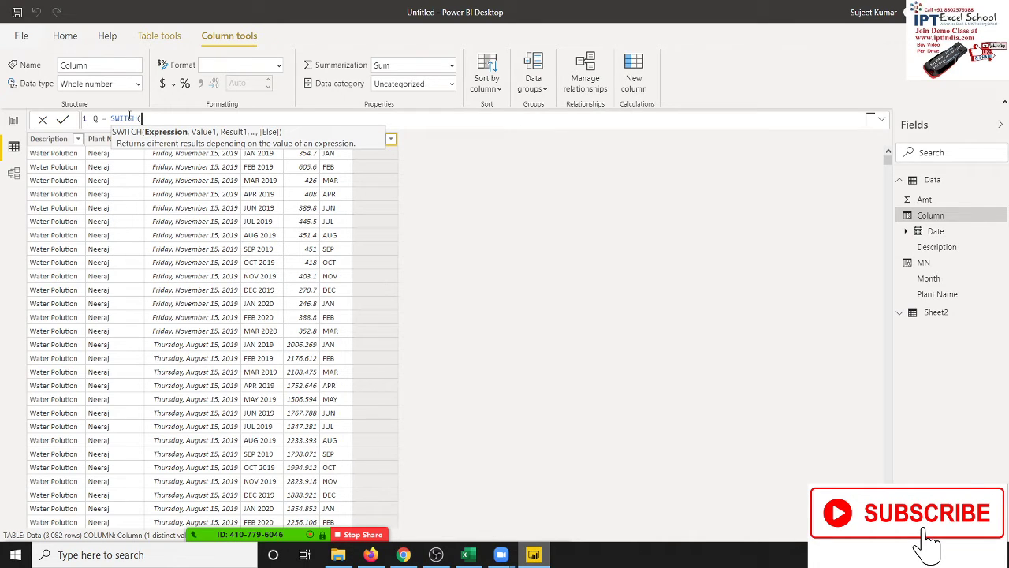
# Step: Have Q's SWITCH on Data[MN] return "Q1" for "JAN", "Feb" and "Mar"
pyautogui.write('m')
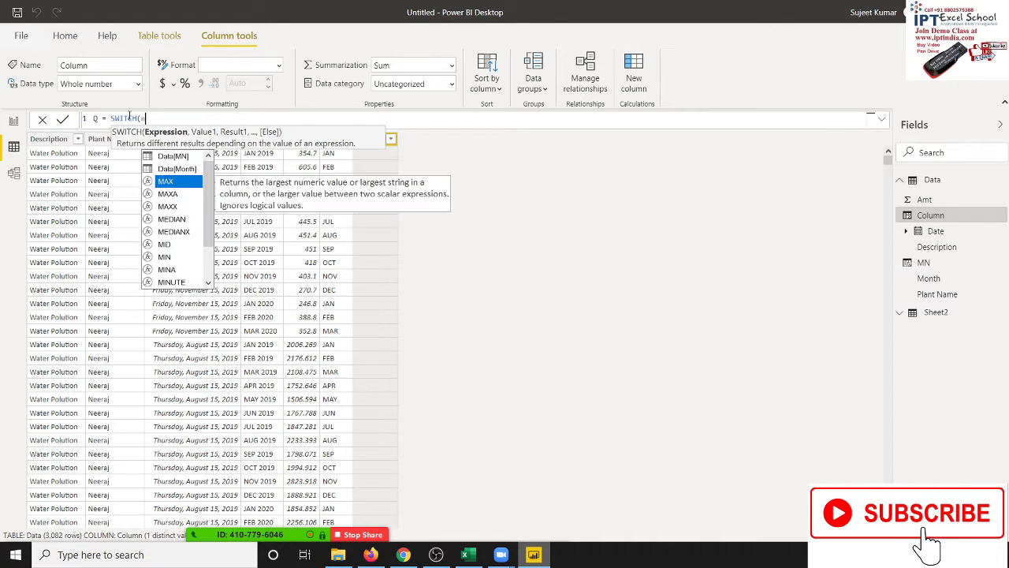
pyautogui.write('n')
pyautogui.press('Tab')
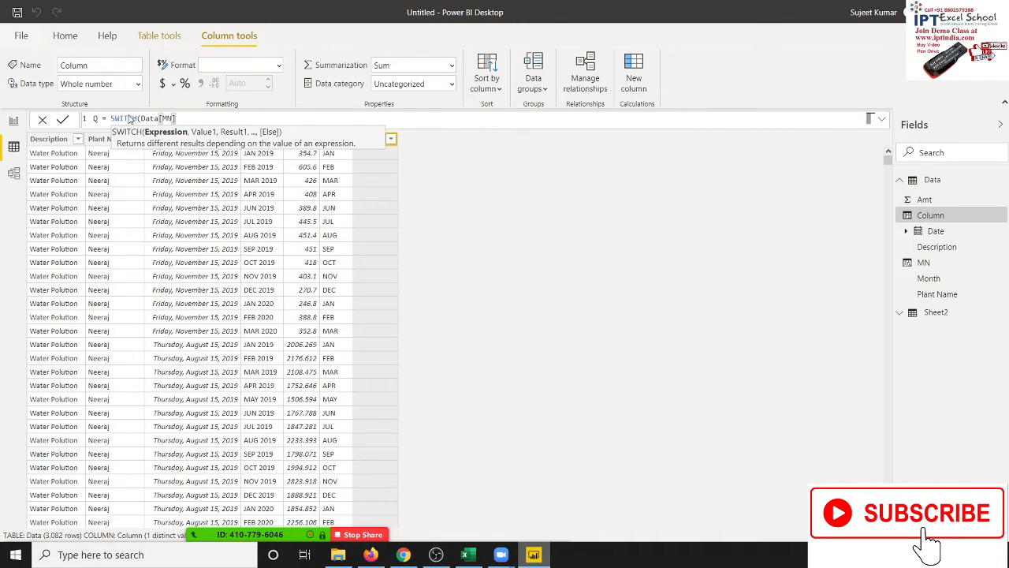
pyautogui.write(',')
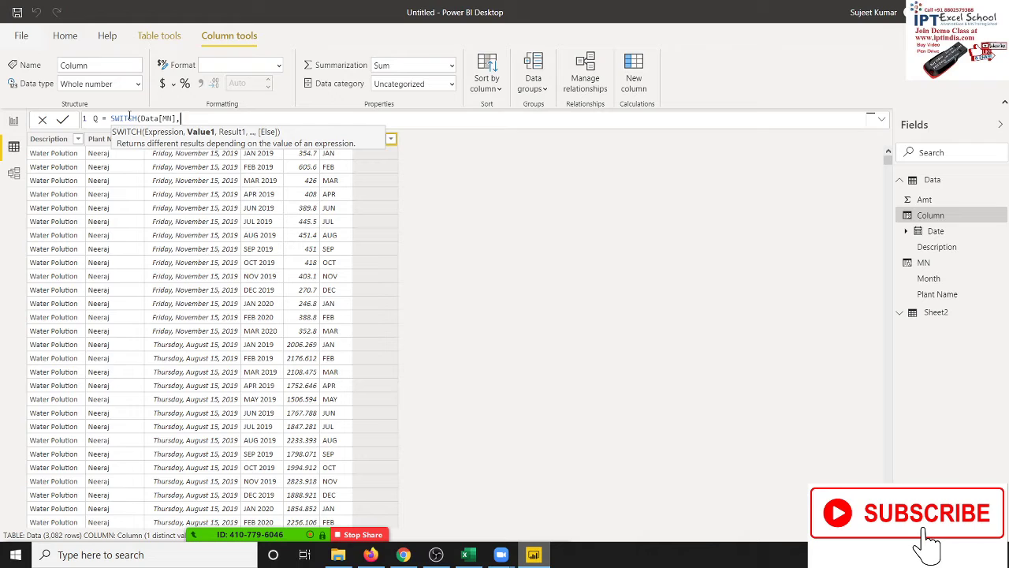
pyautogui.write('"')
pyautogui.write('JAN",')
pyautogui.write('"Q')
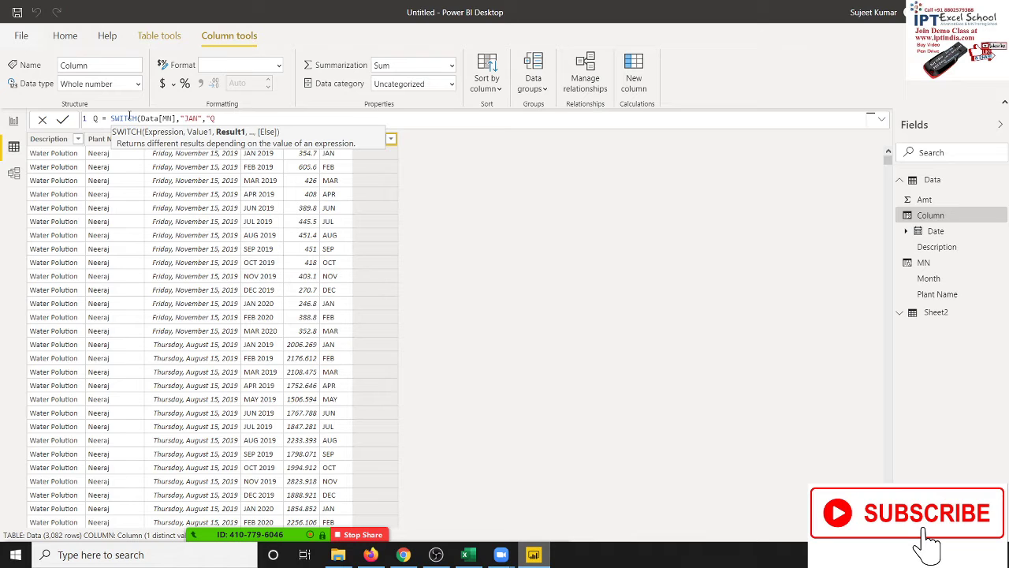
pyautogui.write('1",')
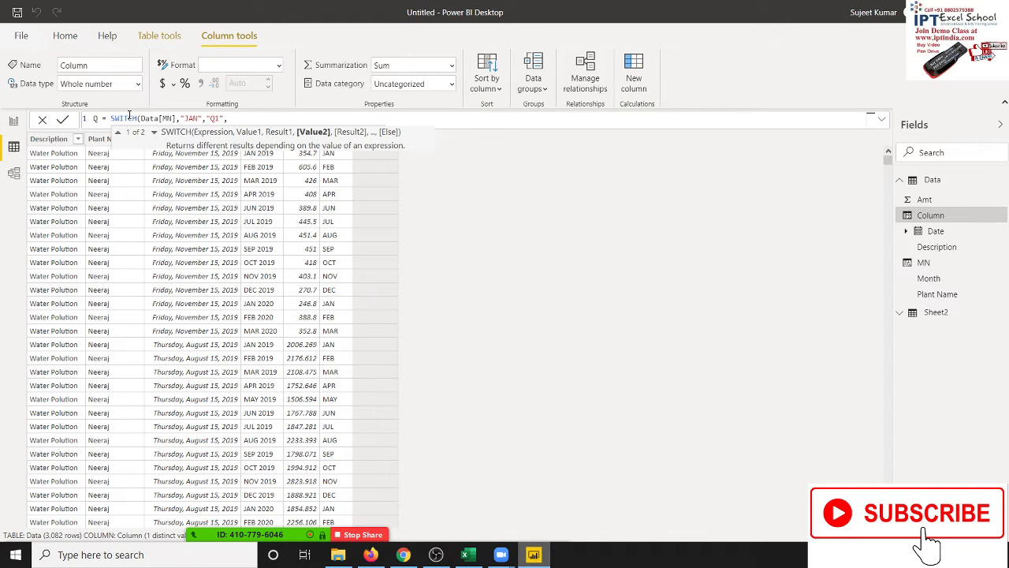
pyautogui.write('Fe')
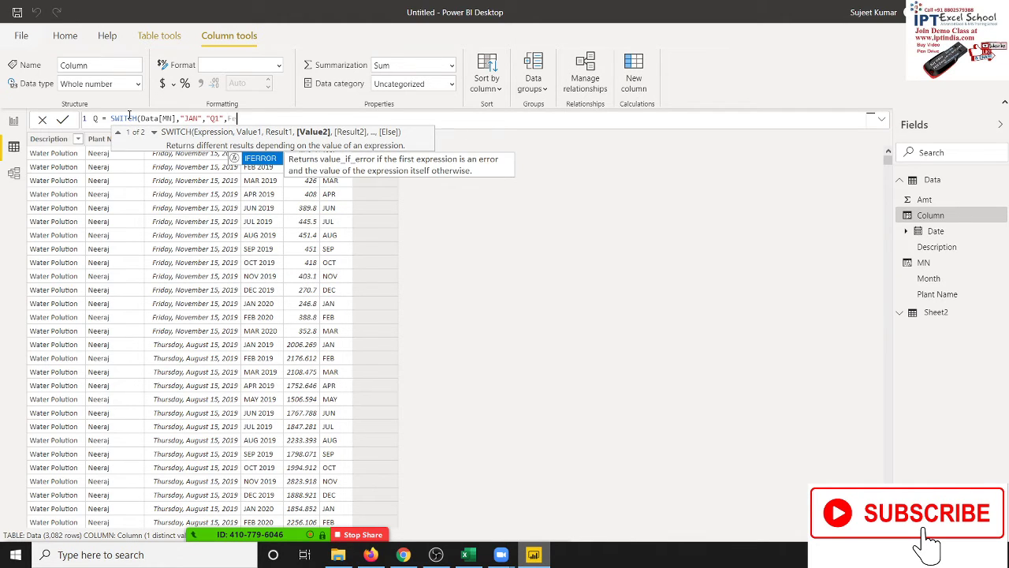
pyautogui.press('BackSpace')
pyautogui.press('BackSpace')
pyautogui.write('"F')
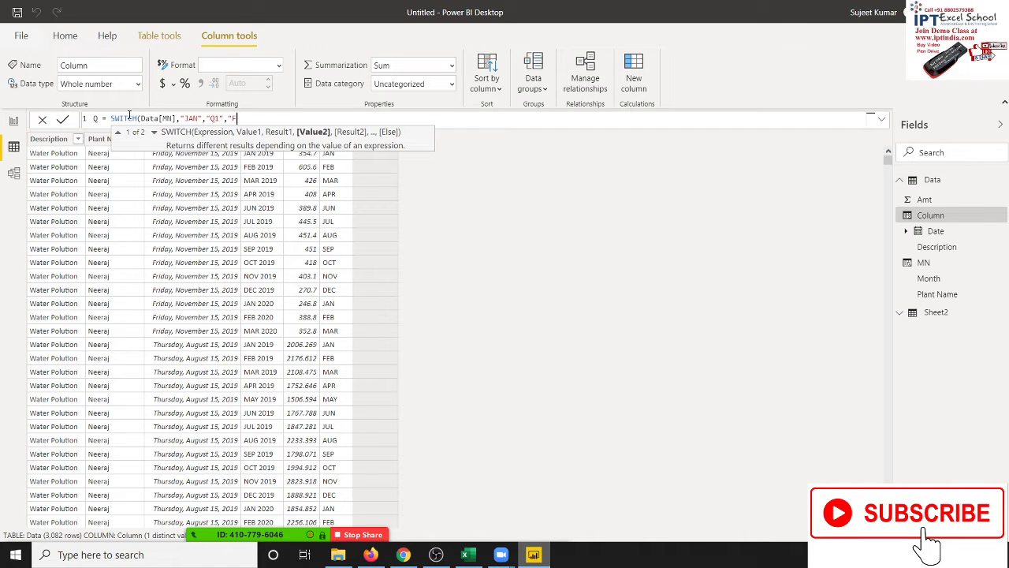
pyautogui.write('eb"')
pyautogui.write(',"Q')
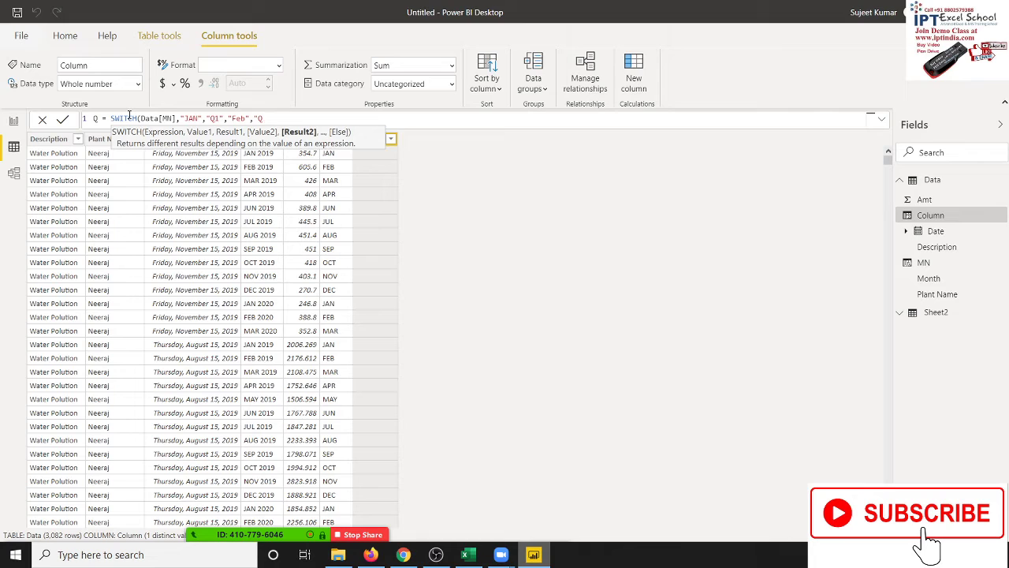
pyautogui.write('2')
pyautogui.press('BackSpace')
pyautogui.write('1"')
pyautogui.write(',')
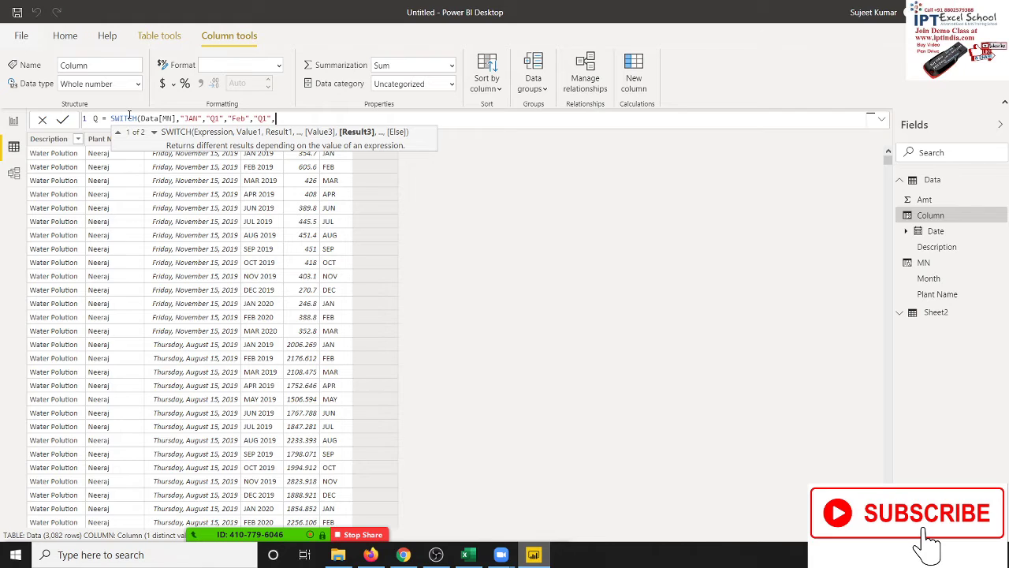
pyautogui.write('"M')
pyautogui.write('ar')
pyautogui.write('"')
pyautogui.write(',"Q')
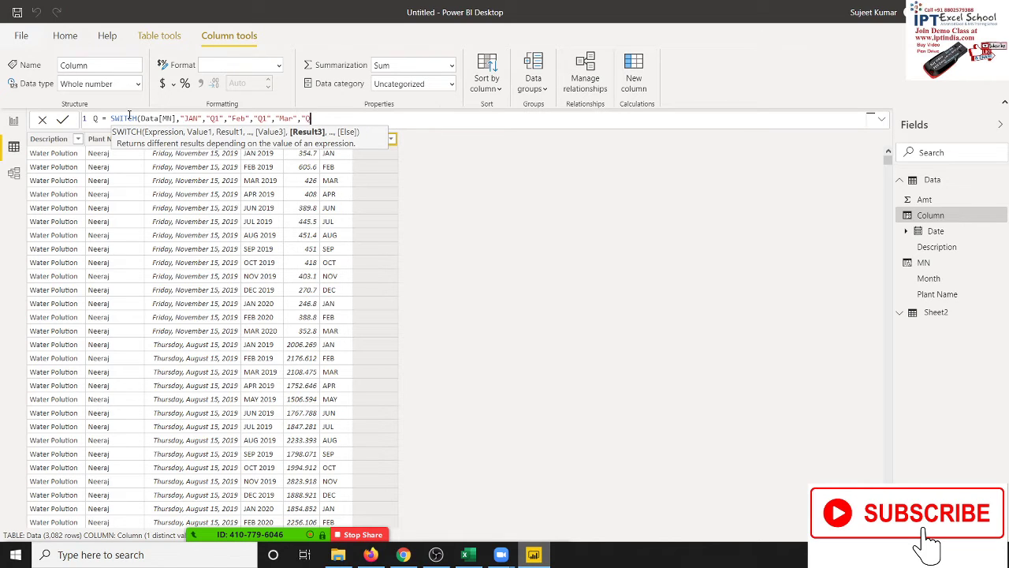
pyautogui.write('1')
pyautogui.write(',')
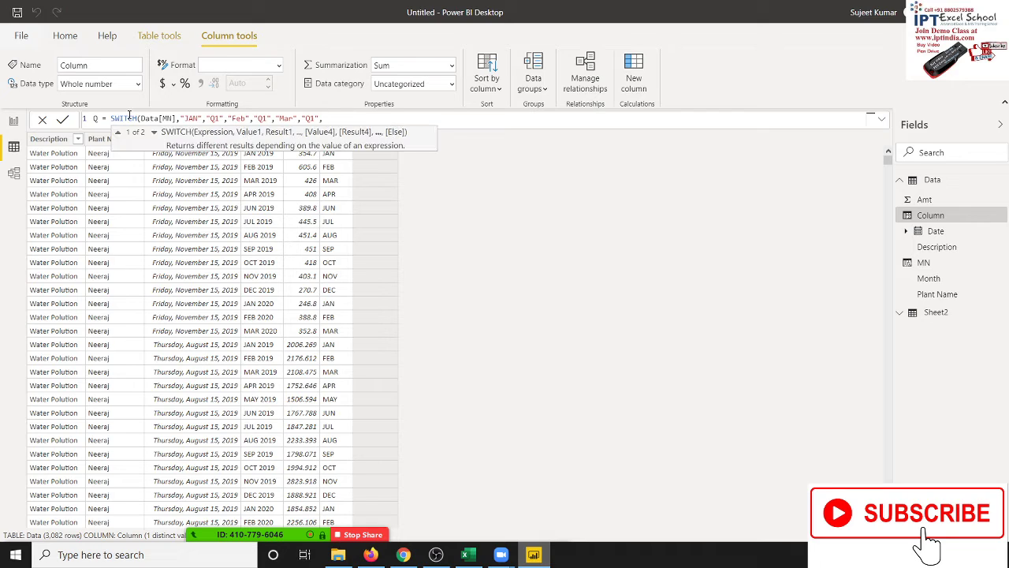
pyautogui.press('BackSpace')
# Step: Remove the stray comma, check the SWITCH month/quarter pairs, and append "Apr","Q2" to the Q formula
pyautogui.write(',')
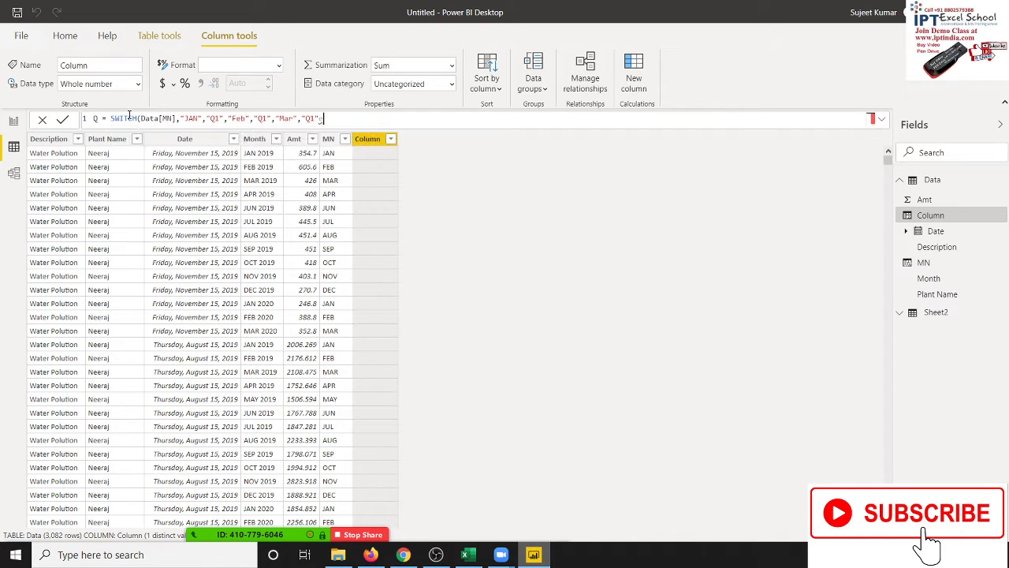
pyautogui.press('BackSpace')
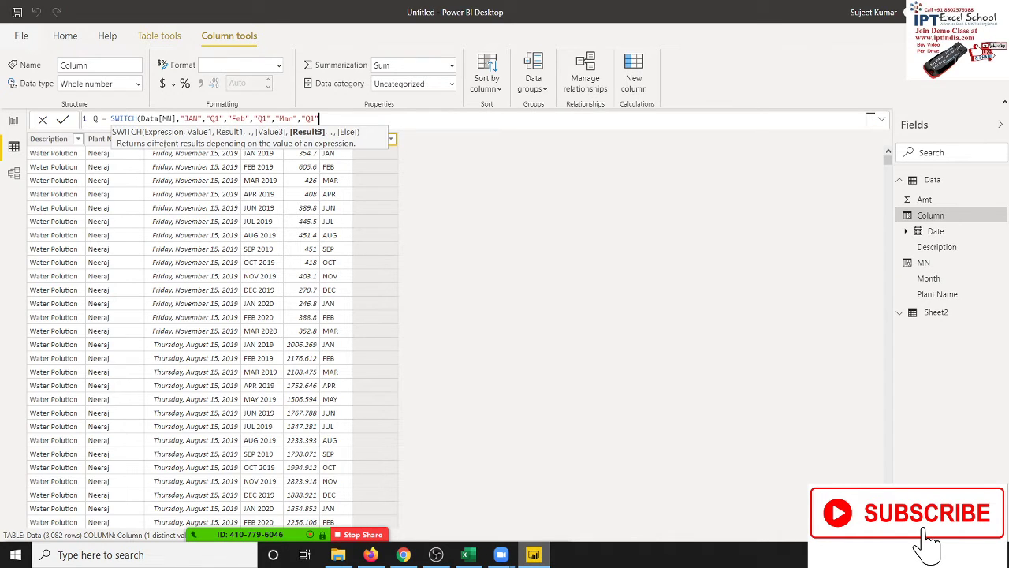
pyautogui.click(174, 118)
pyautogui.click(189, 119)
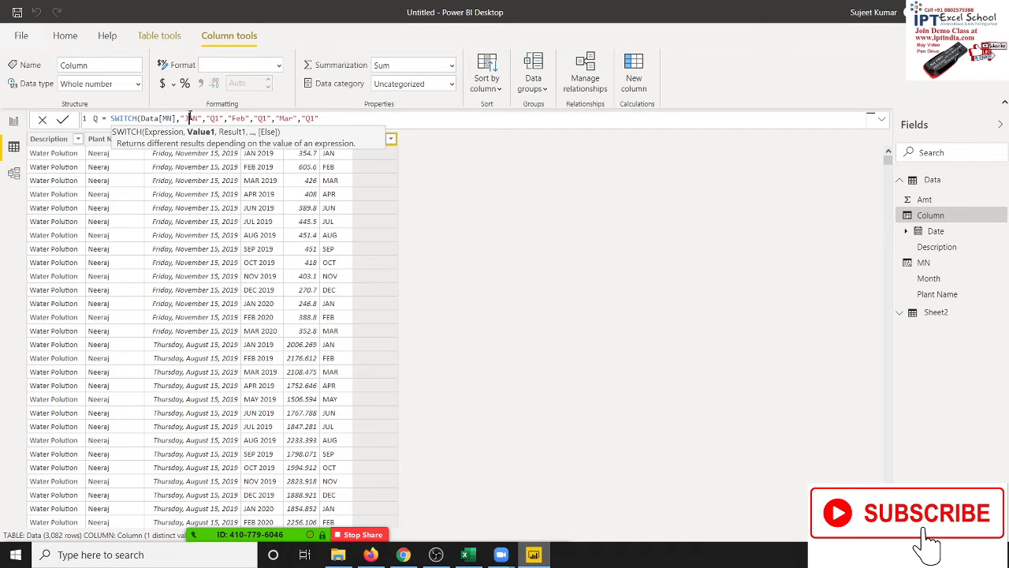
pyautogui.doubleClick(226, 118)
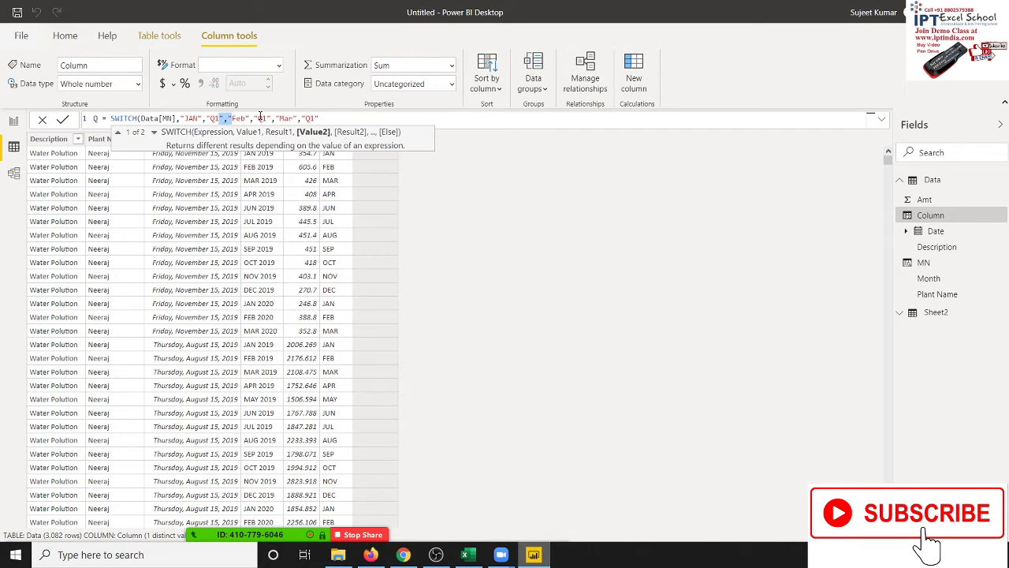
pyautogui.doubleClick(265, 119)
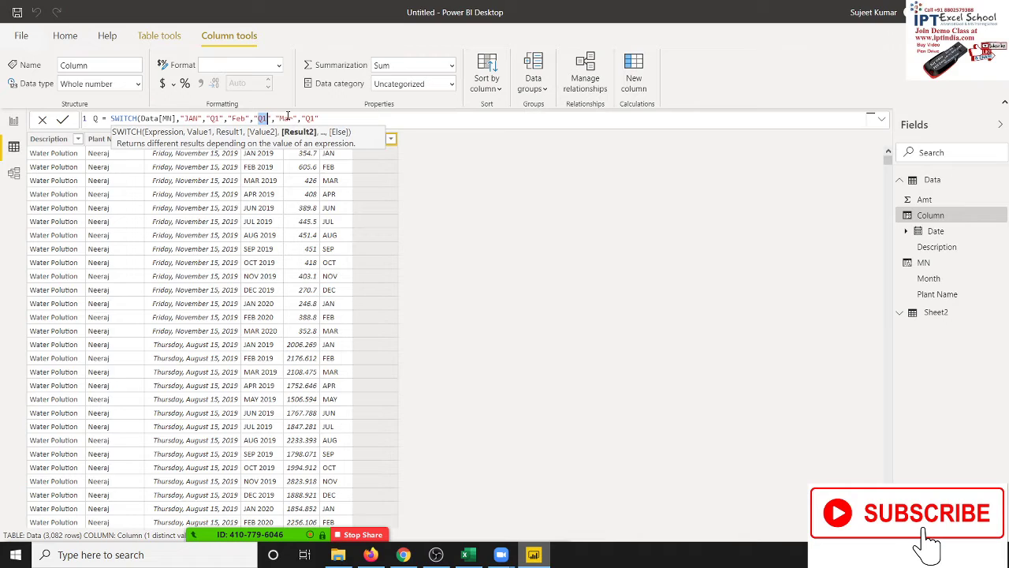
pyautogui.click(288, 118)
pyautogui.click(303, 119)
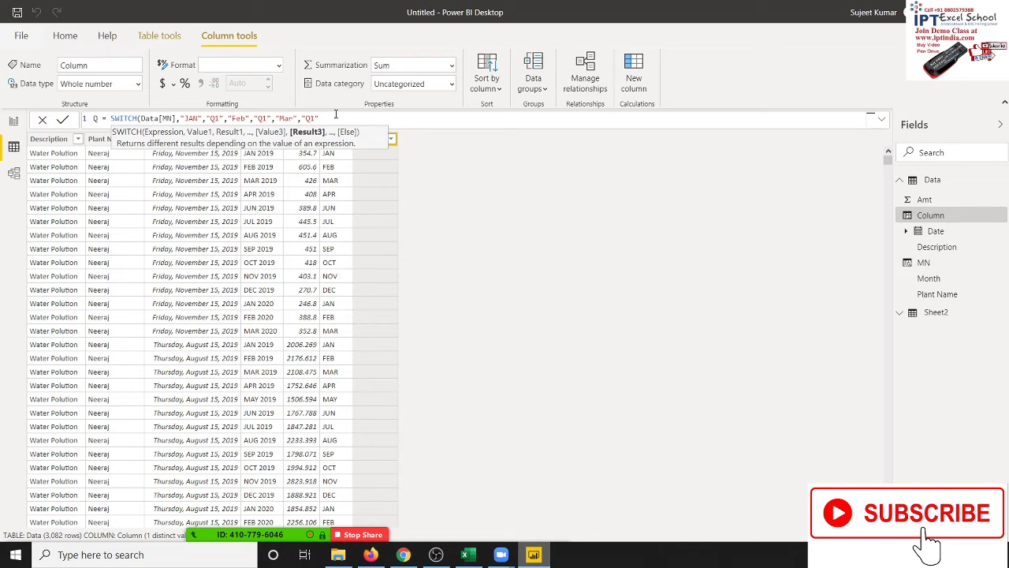
pyautogui.write(',"A')
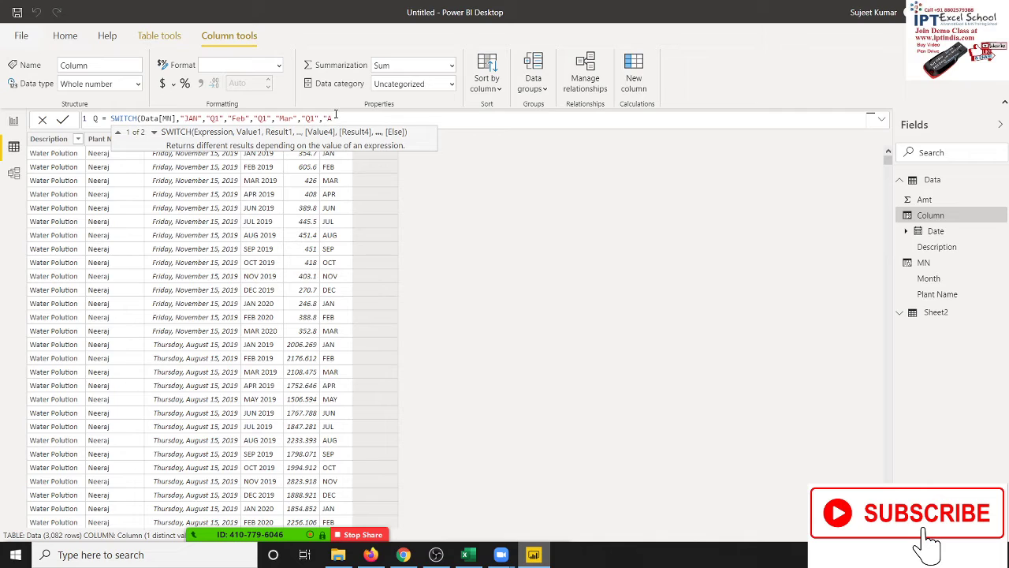
pyautogui.write('pr')
pyautogui.write('"')
pyautogui.write(',"')
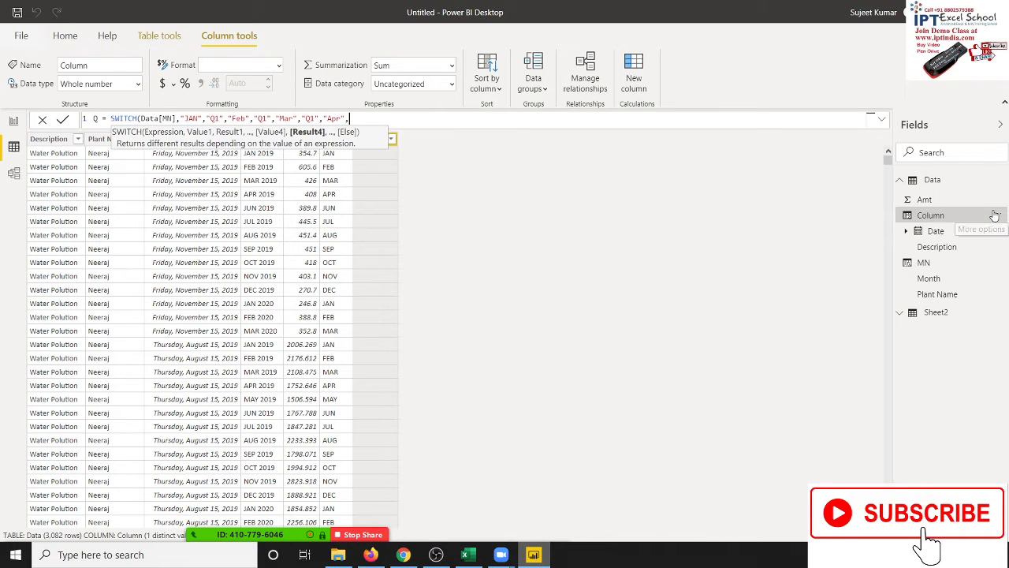
pyautogui.write('Q2')
pyautogui.write('"')
# Step: Commit the Q column, confirm the APR 2019 row shows Q2, and switch to the SWITCH docs
pyautogui.click(996, 214)
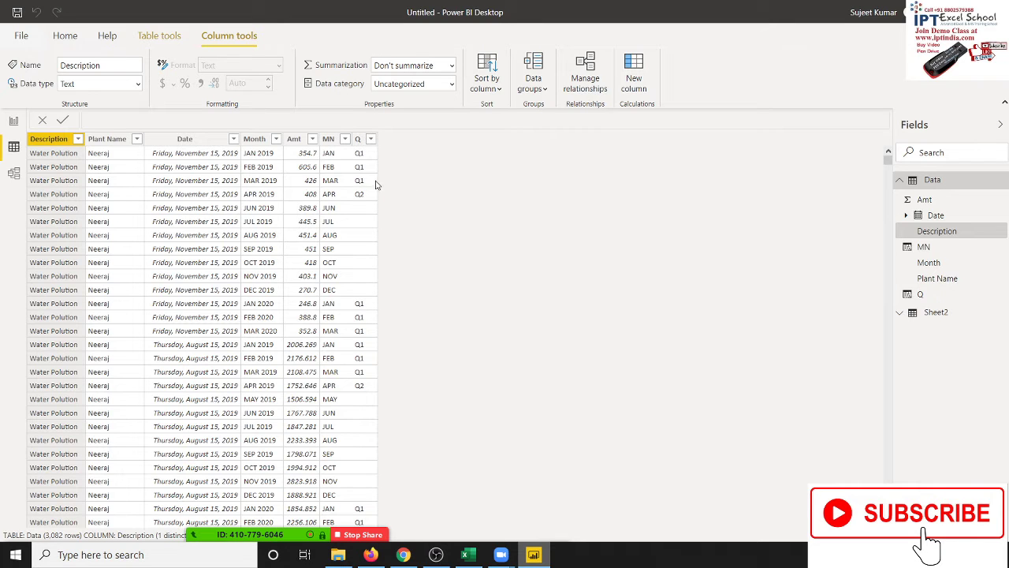
pyautogui.click(371, 181)
pyautogui.click(361, 386)
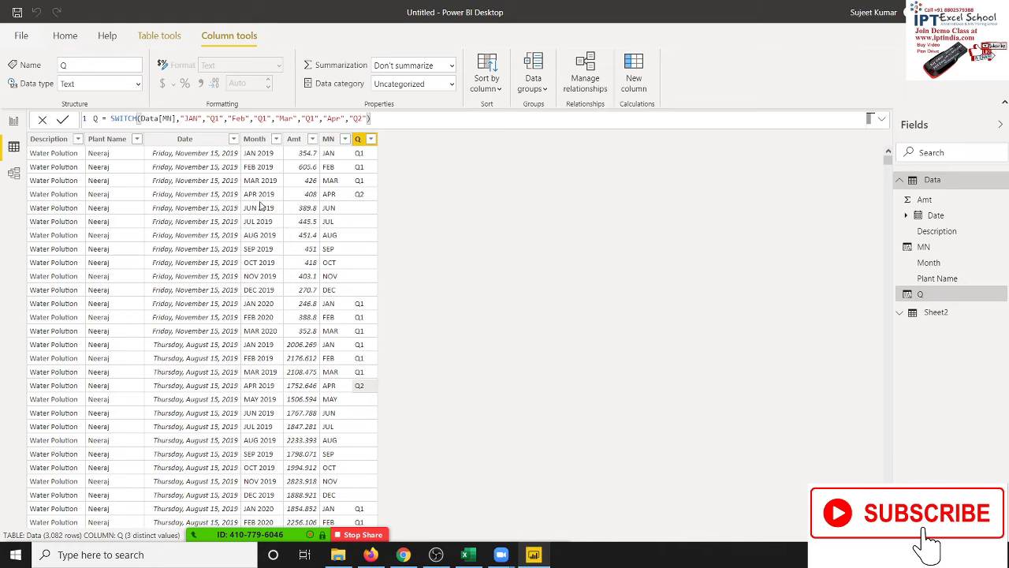
pyautogui.hotkey('alt', 'Tab')
pyautogui.hotkey('alt', 'Tab')
# Step: Go back from the SWITCH page to Logical functions and open the IF.EAGER page
pyautogui.scroll(-2, 377, 433)
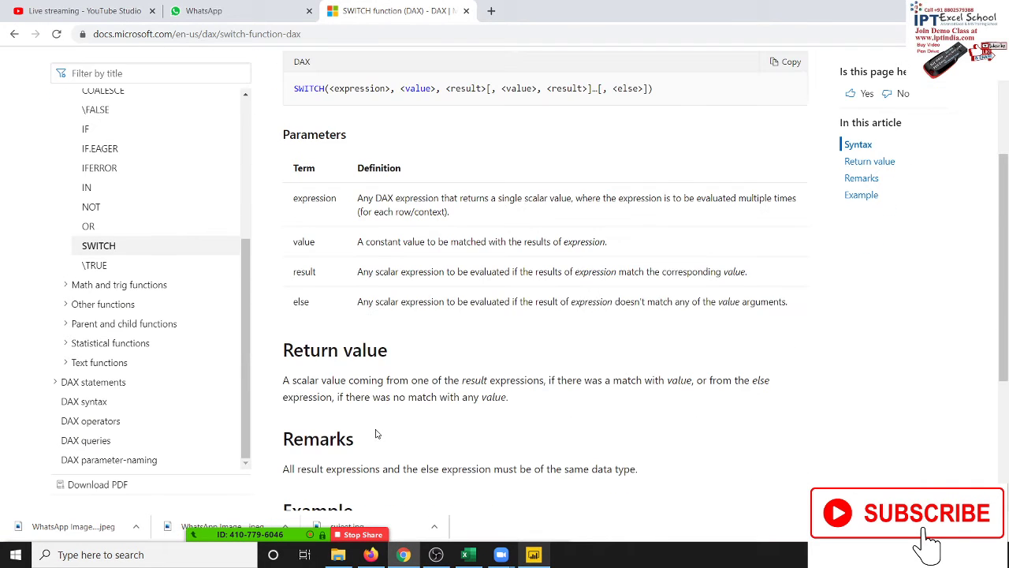
pyautogui.click(15, 34)
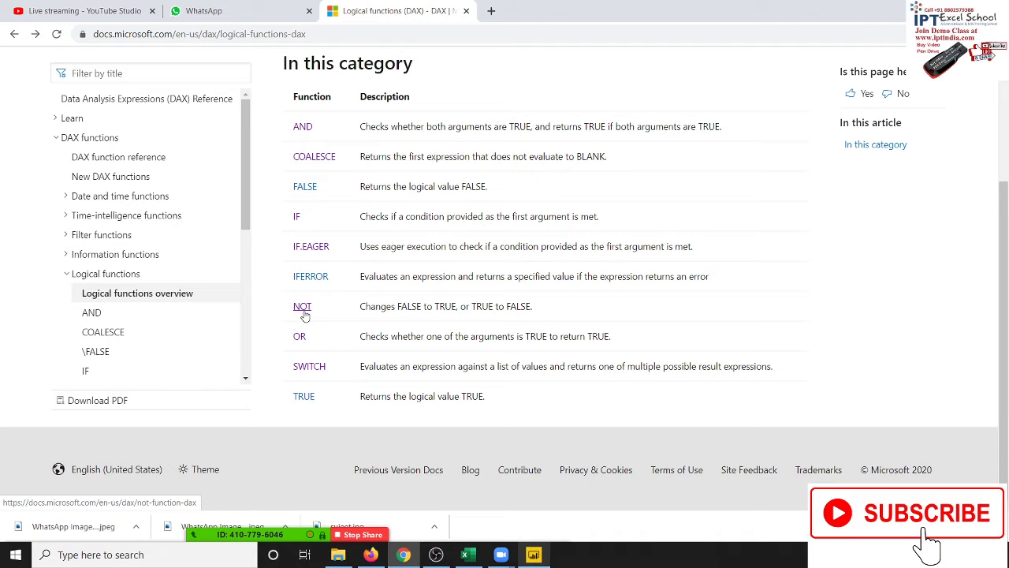
pyautogui.click(311, 247)
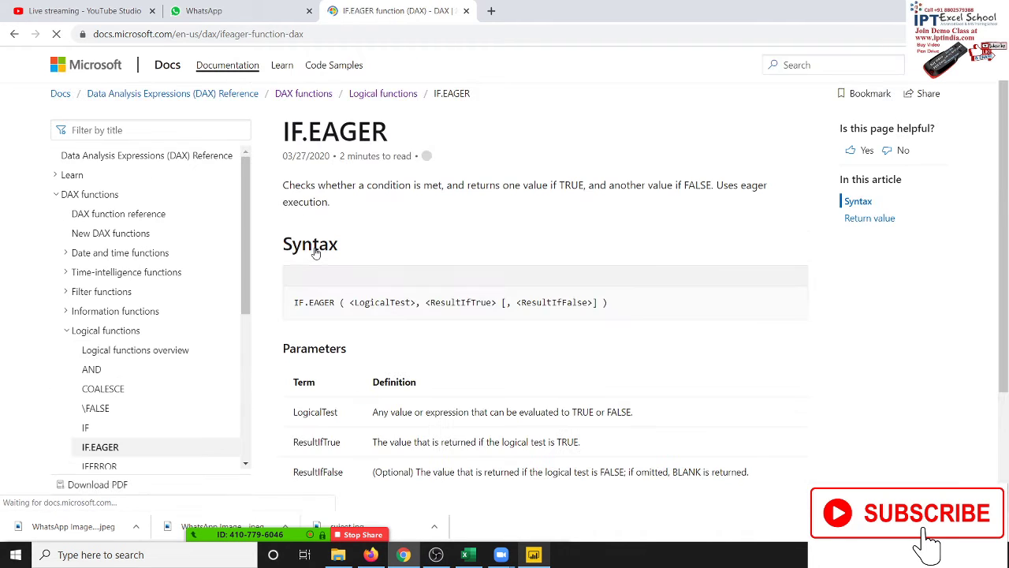
# Step: Highlight the IF.EAGER syntax parameters LogicalTest, ResultIfTrue and ResultIfFalse
pyautogui.scroll(-3, 375, 312)
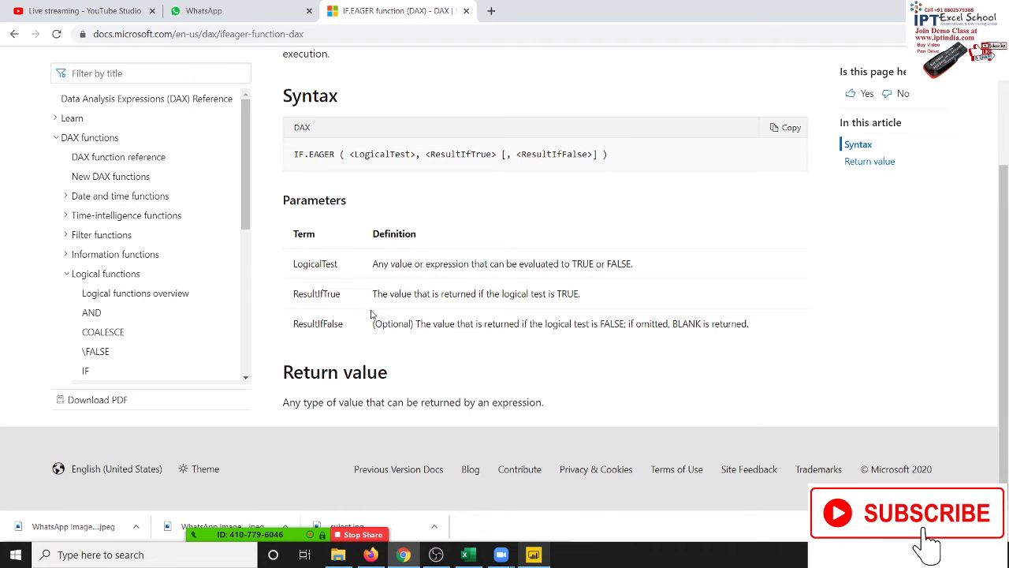
pyautogui.doubleClick(372, 157)
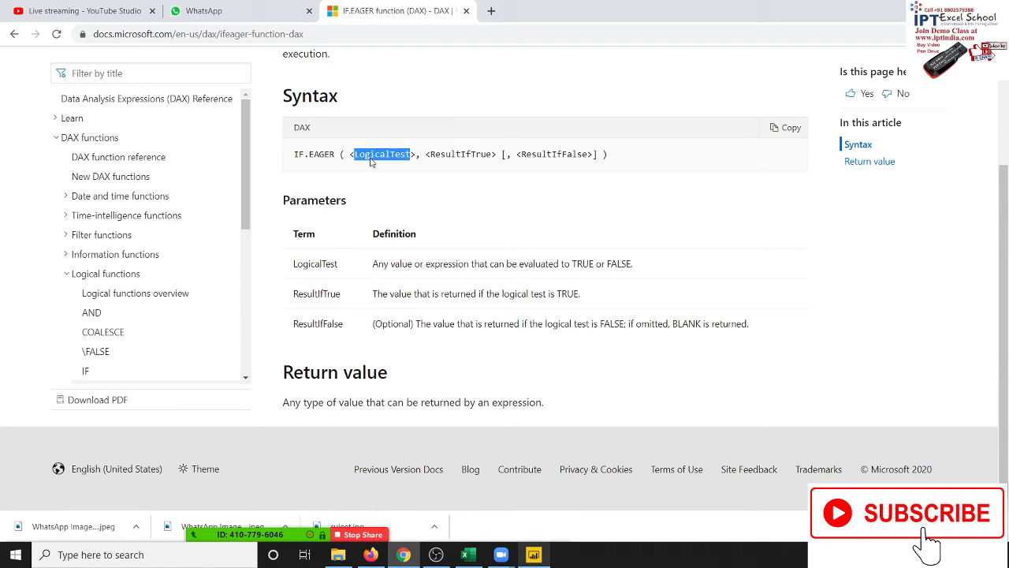
pyautogui.doubleClick(446, 158)
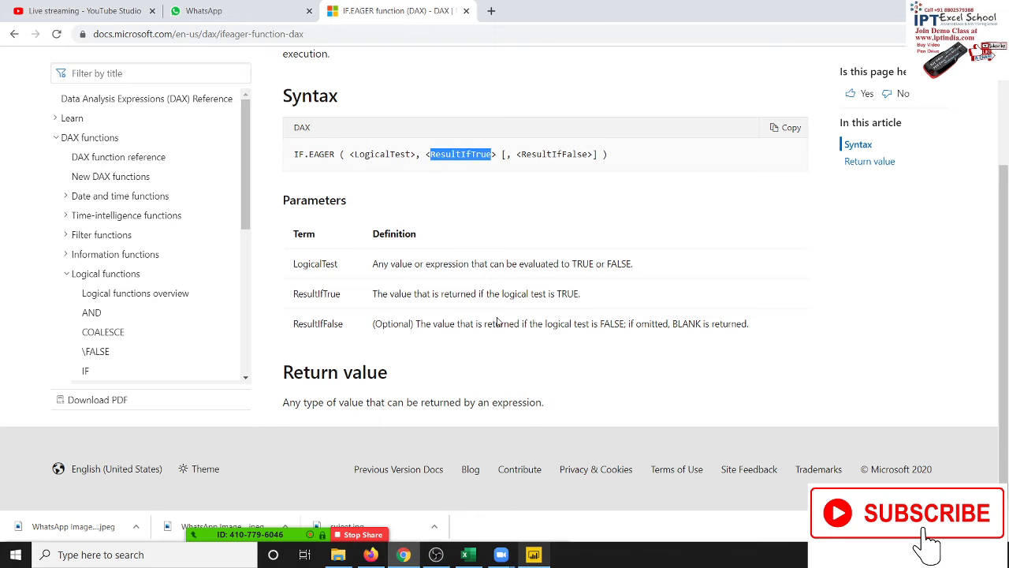
pyautogui.scroll(3, 440, 336)
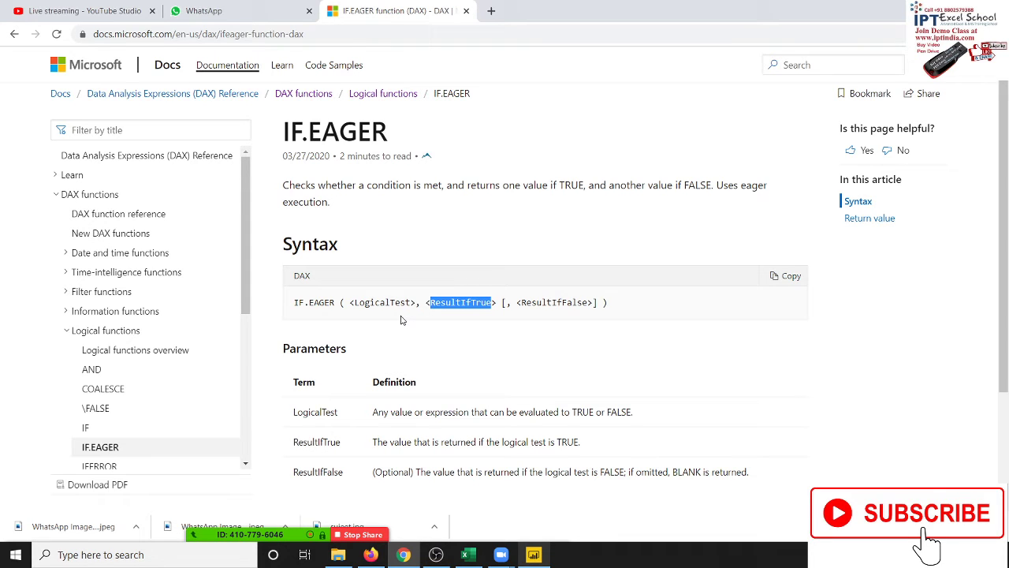
pyautogui.click(433, 338)
pyautogui.doubleClick(560, 304)
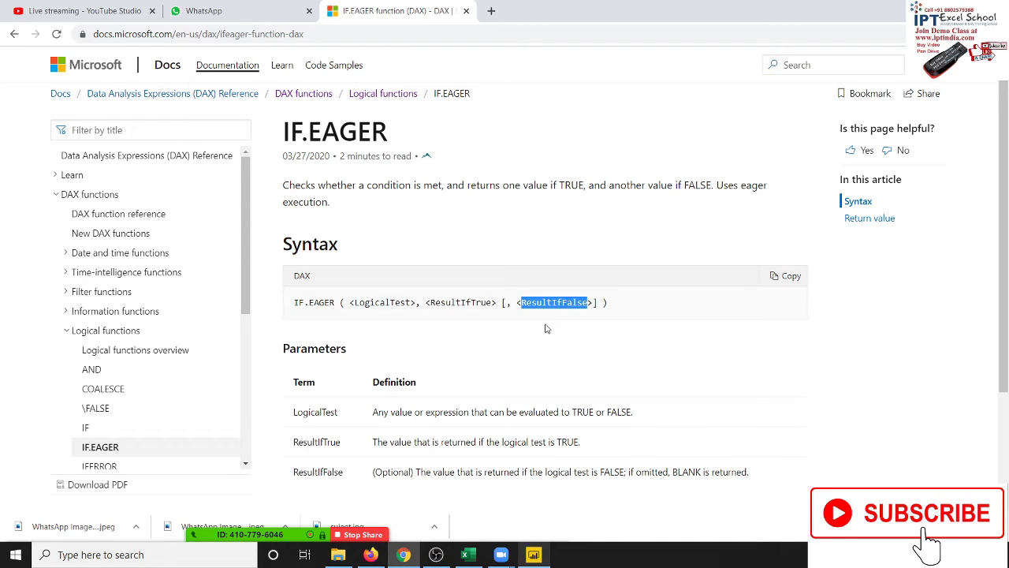
pyautogui.doubleClick(395, 302)
pyautogui.doubleClick(453, 307)
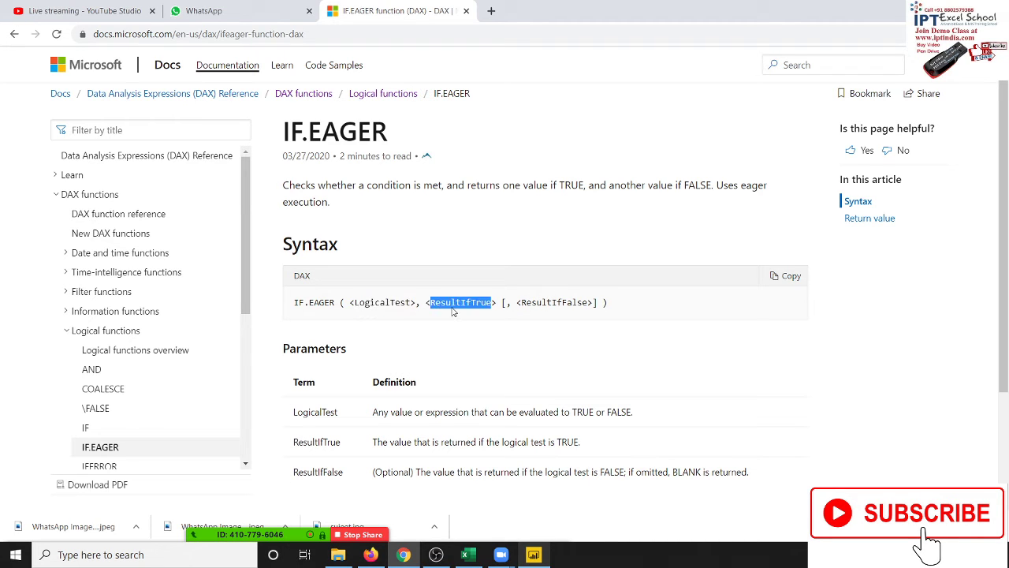
pyautogui.doubleClick(536, 307)
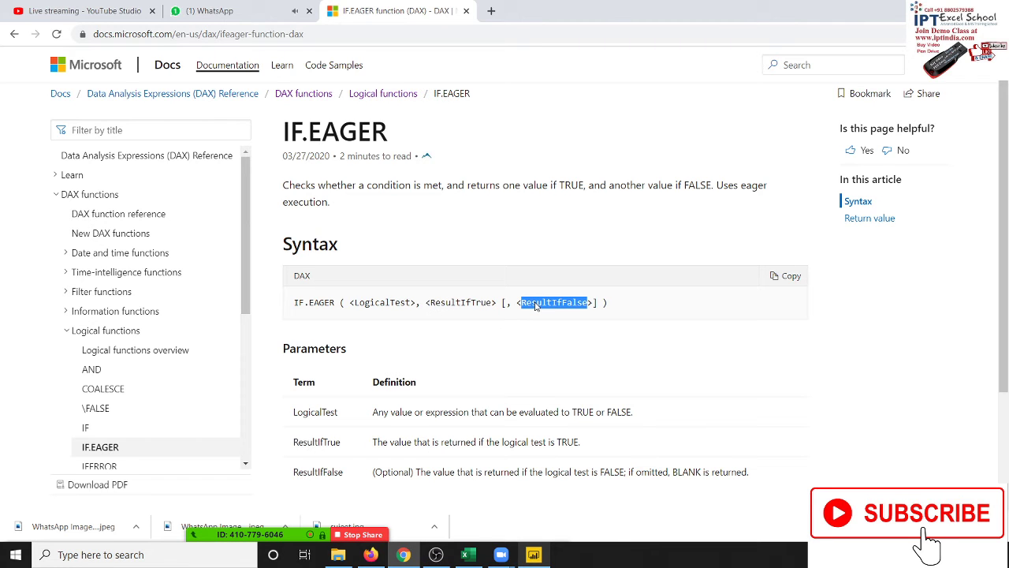
# Step: Glance at the WhatsApp tab, then return to the Logical functions overview
pyautogui.click(228, 10)
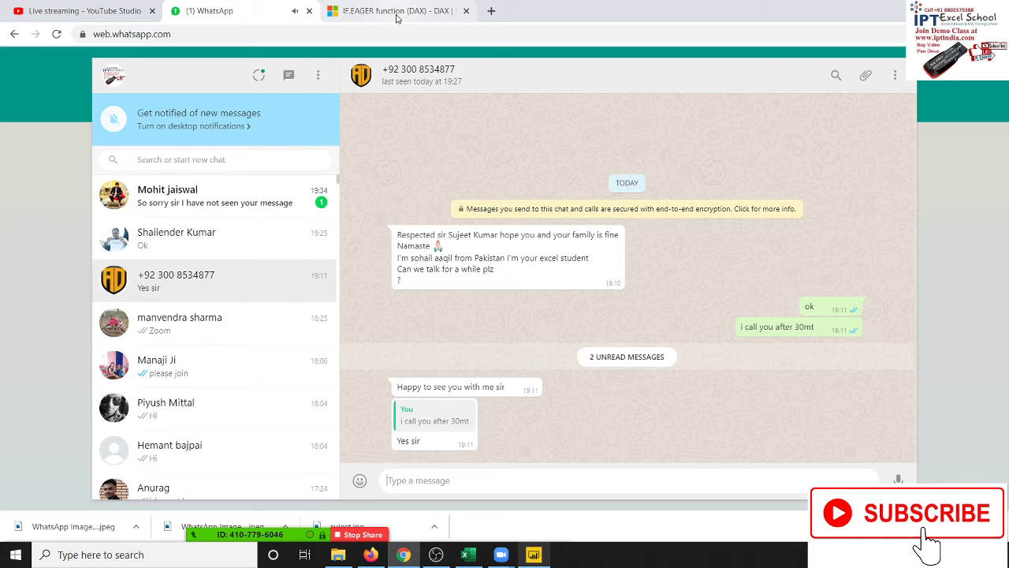
pyautogui.click(395, 16)
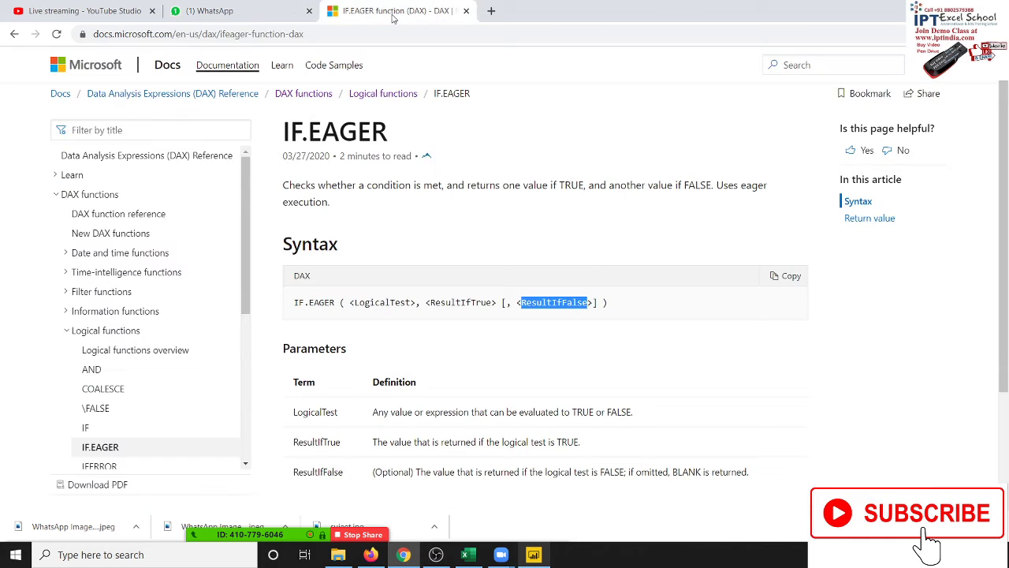
pyautogui.click(14, 34)
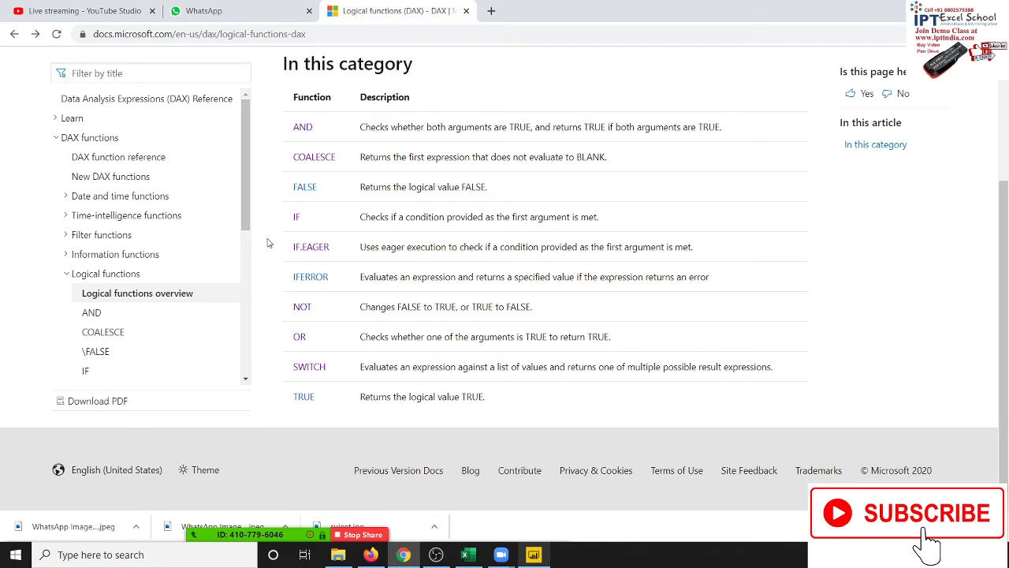
# Step: View the IF page, then highlight FALSE and BLANK in IF.EAGER's ResultIfFalse definition
pyautogui.click(298, 219)
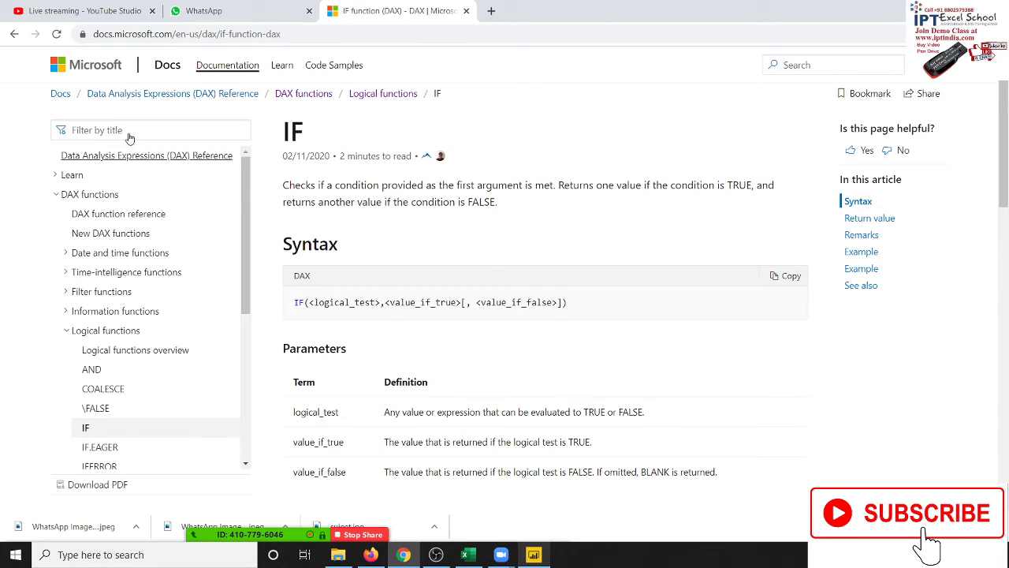
pyautogui.click(13, 35)
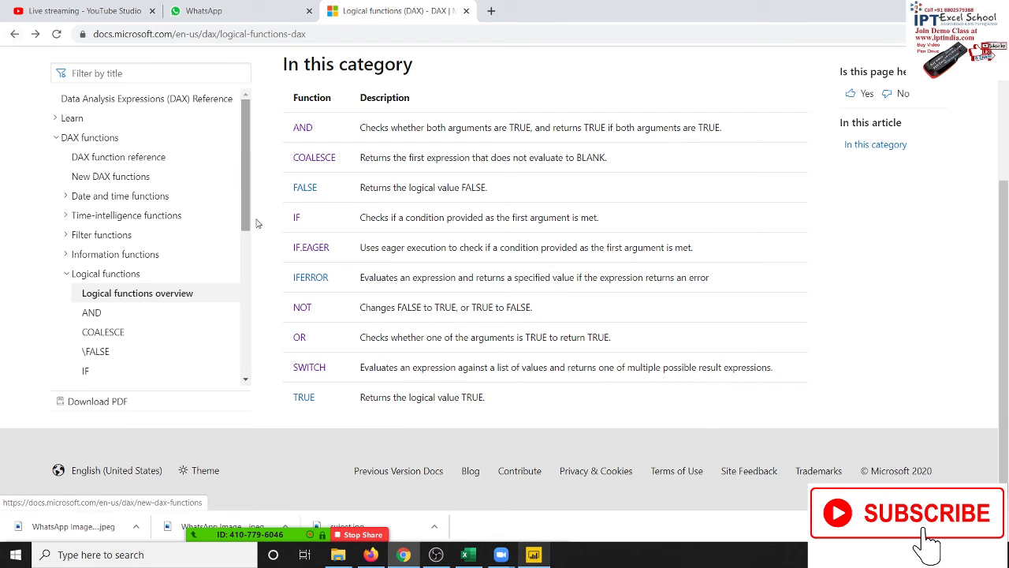
pyautogui.click(314, 251)
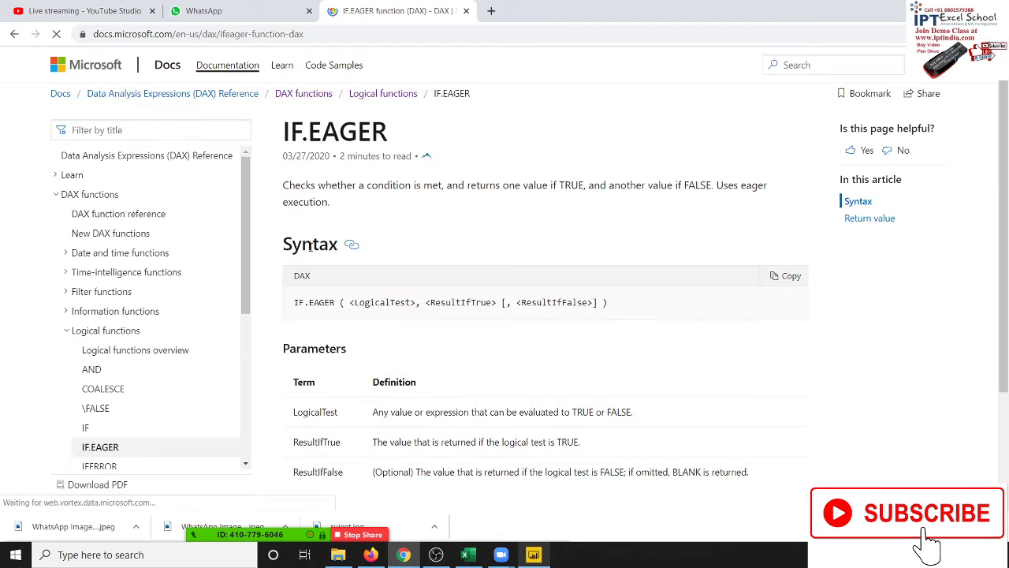
pyautogui.scroll(-3, 592, 323)
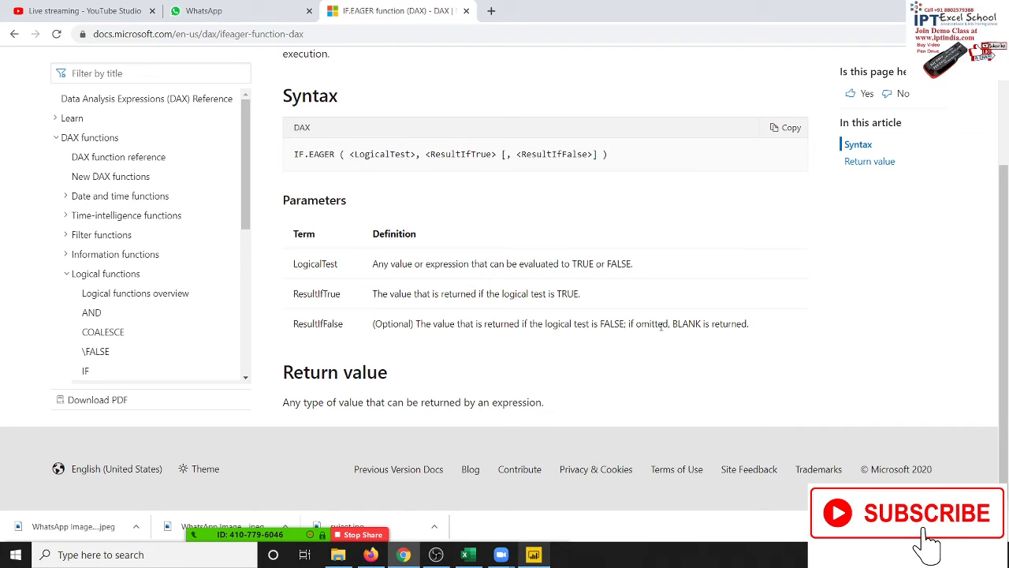
pyautogui.doubleClick(609, 324)
pyautogui.moveTo(671, 323); pyautogui.dragTo(699, 325)
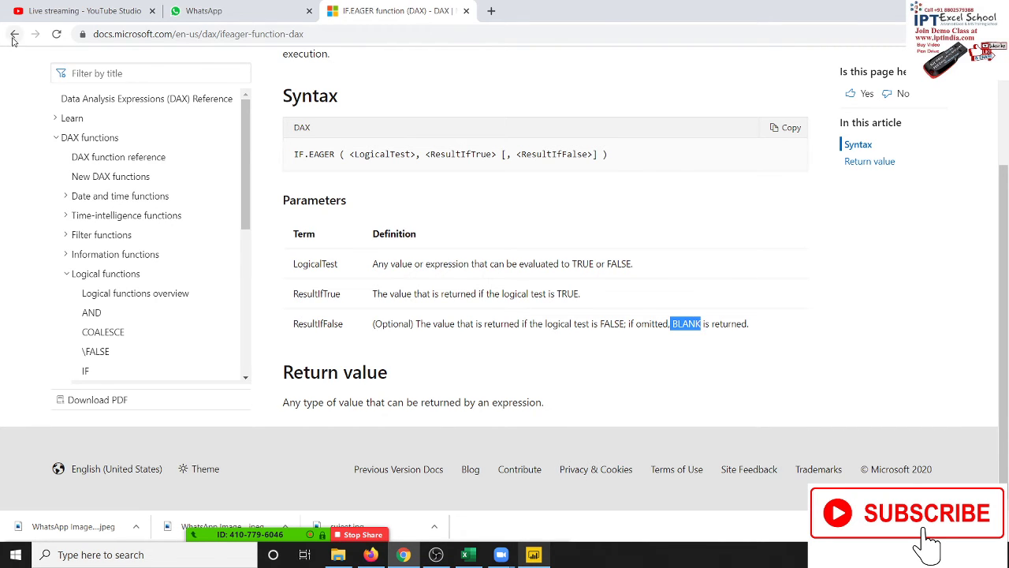
# Step: Highlight BLANK in the IF page's value_if_false definition, then return to Logical functions
pyautogui.click(14, 34)
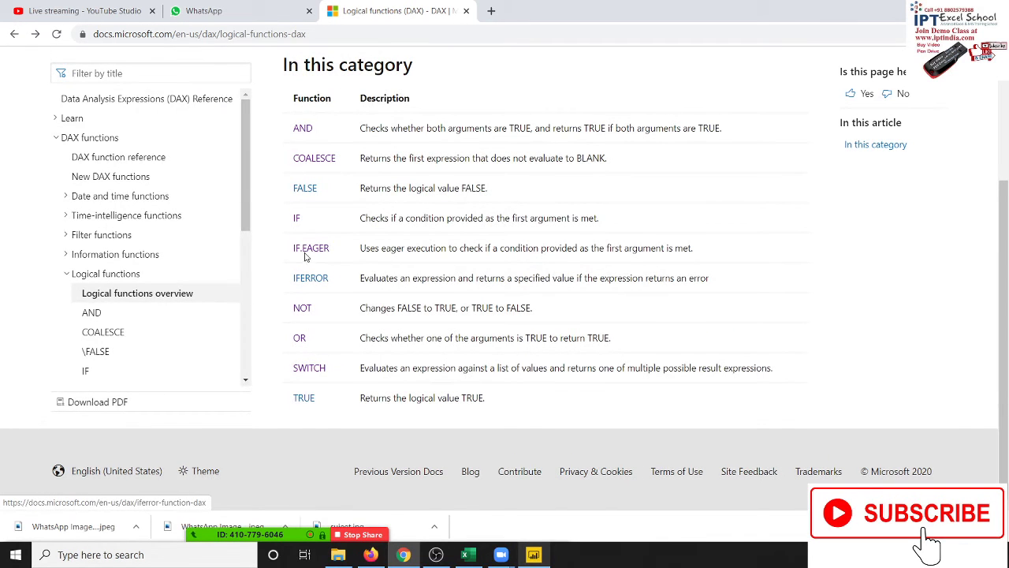
pyautogui.click(297, 221)
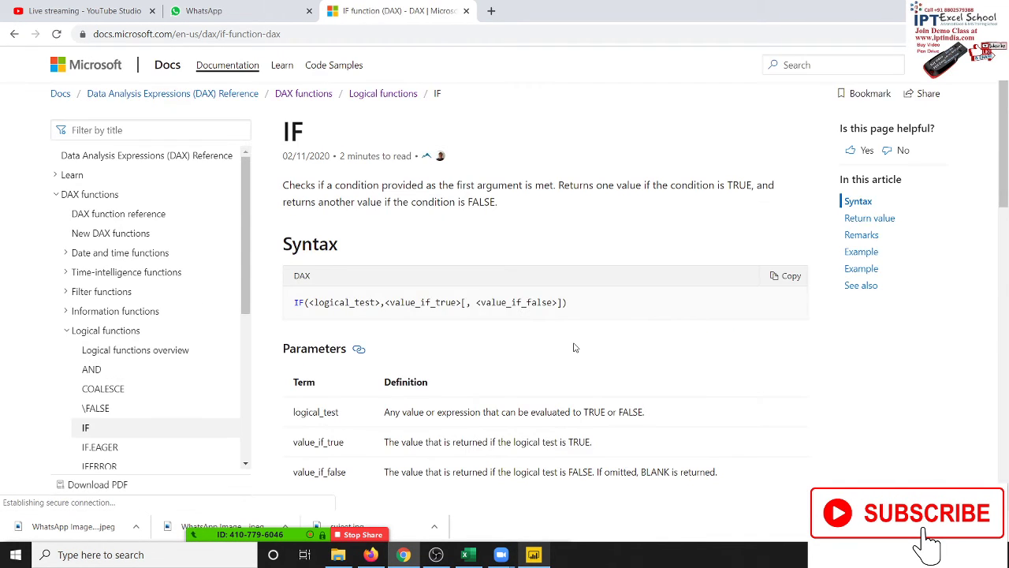
pyautogui.doubleClick(645, 407)
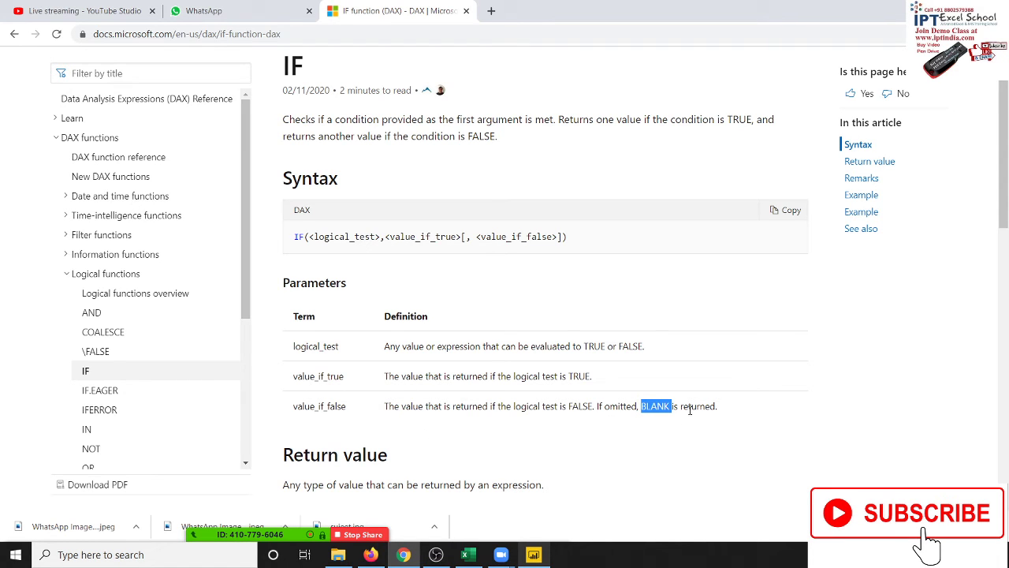
pyautogui.click(120, 73)
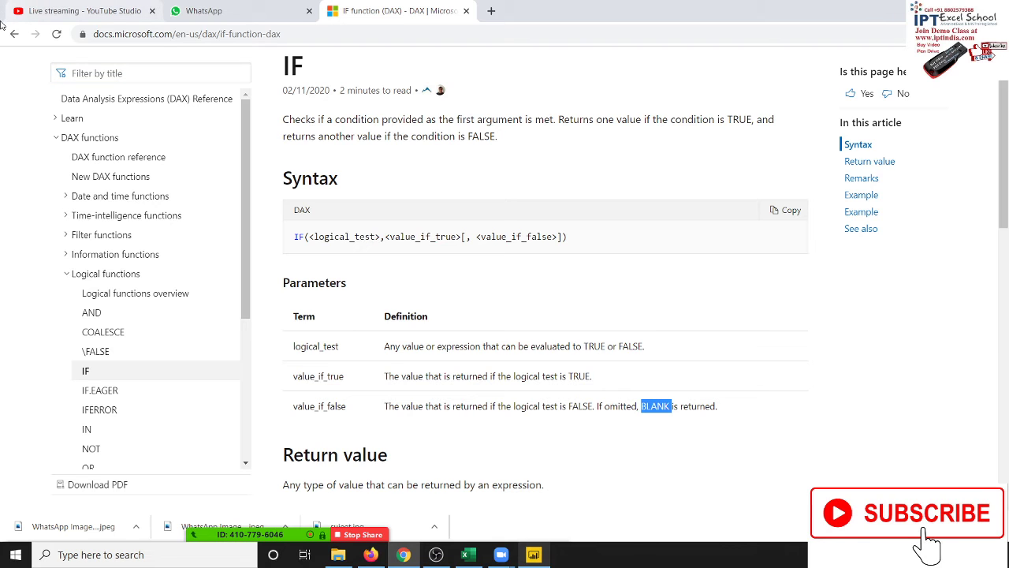
pyautogui.click(13, 36)
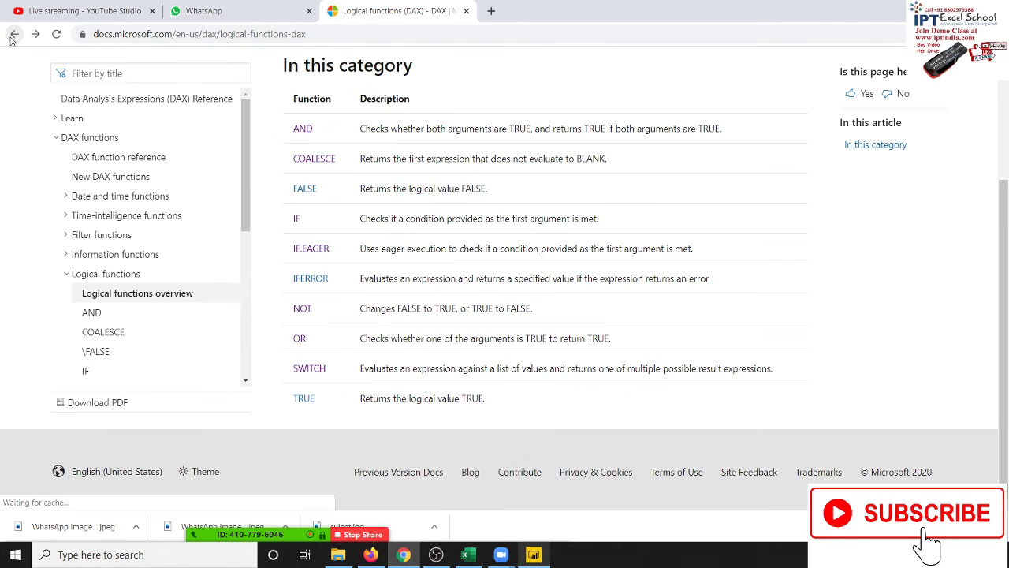
# Step: Load Gmail in place of the DAX docs tab and close the WhatsApp tab
pyautogui.click(468, 554)
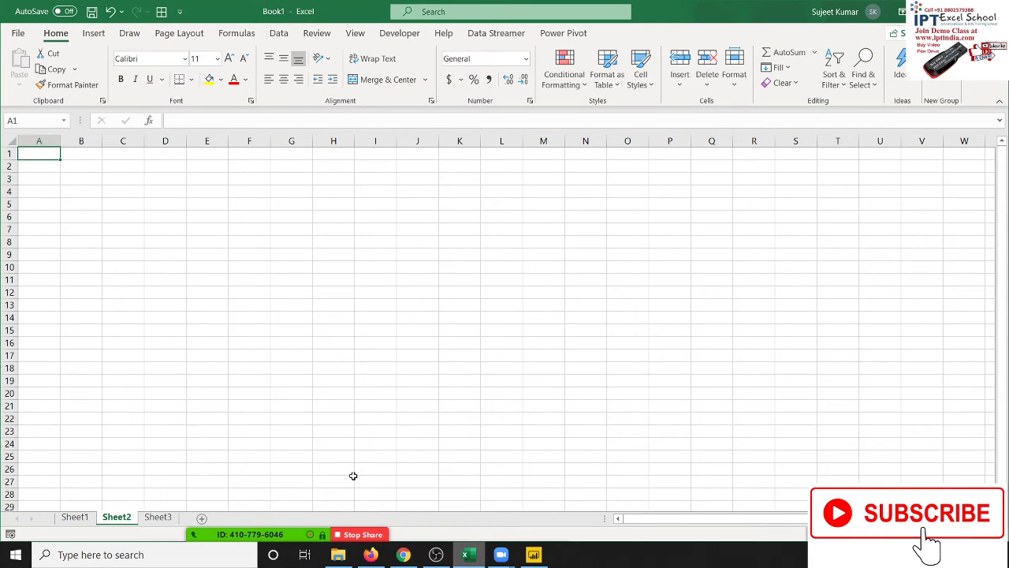
pyautogui.click(403, 556)
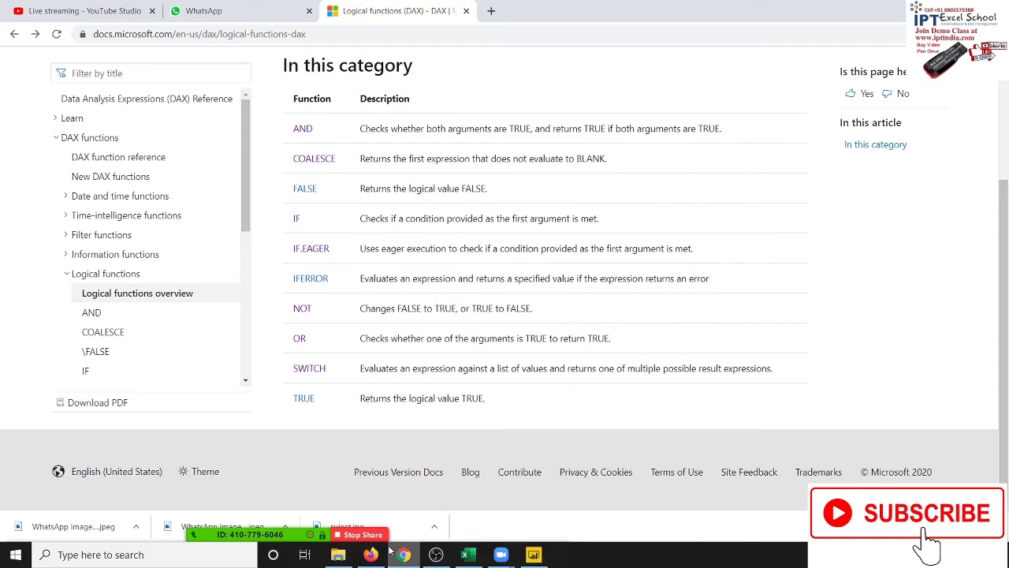
pyautogui.click(427, 34)
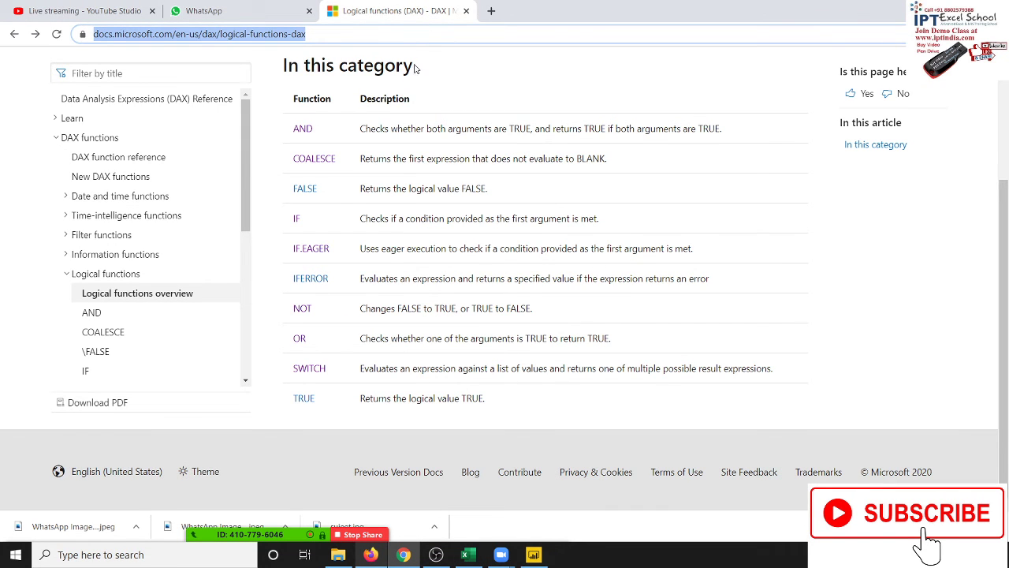
pyautogui.write('gm')
pyautogui.press('Return')
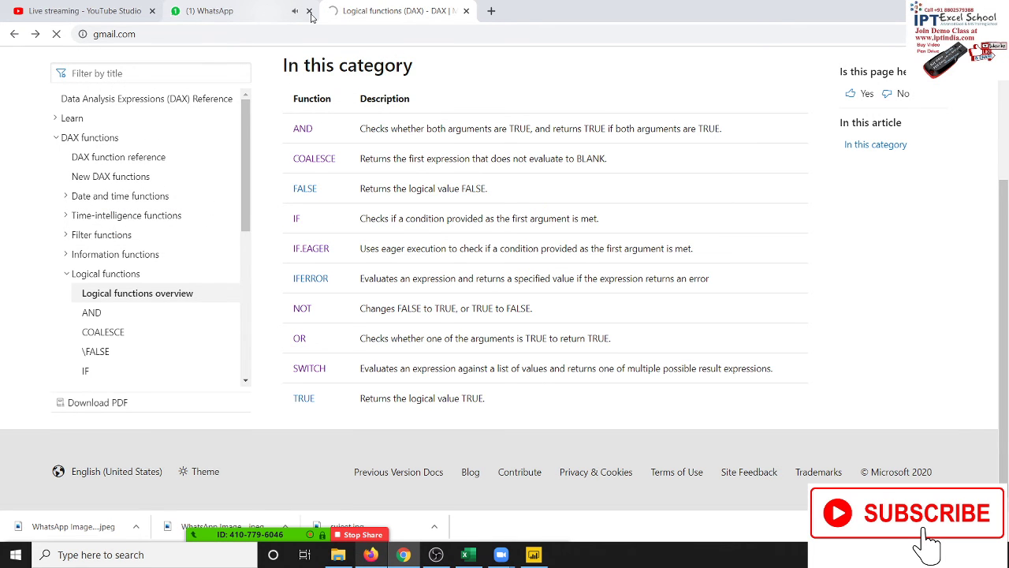
pyautogui.click(309, 12)
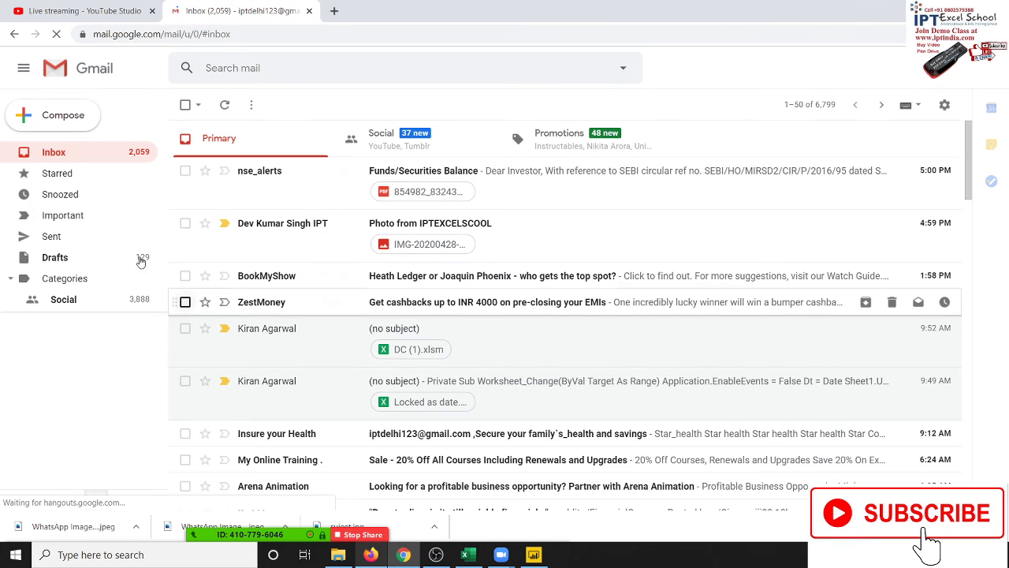
# Step: Compose a new message, add two contacts from the To suggestions, and begin the subject
pyautogui.click(45, 124)
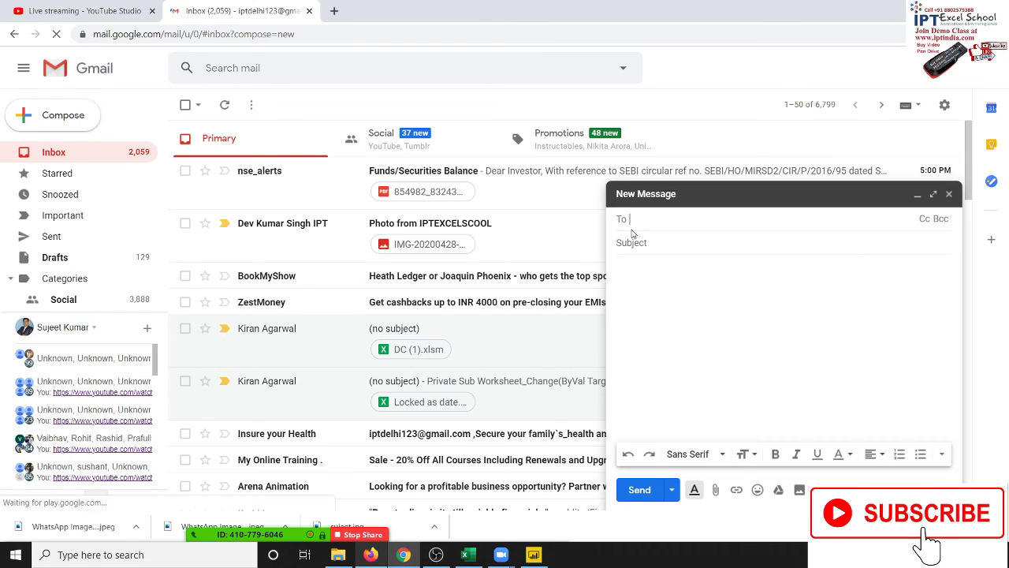
pyautogui.write('ek')
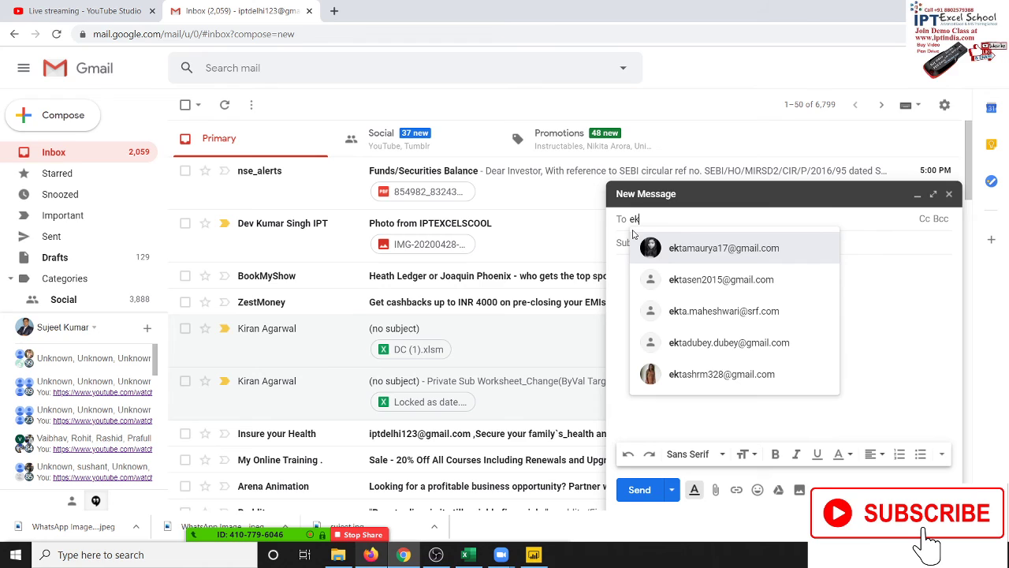
pyautogui.click(667, 248)
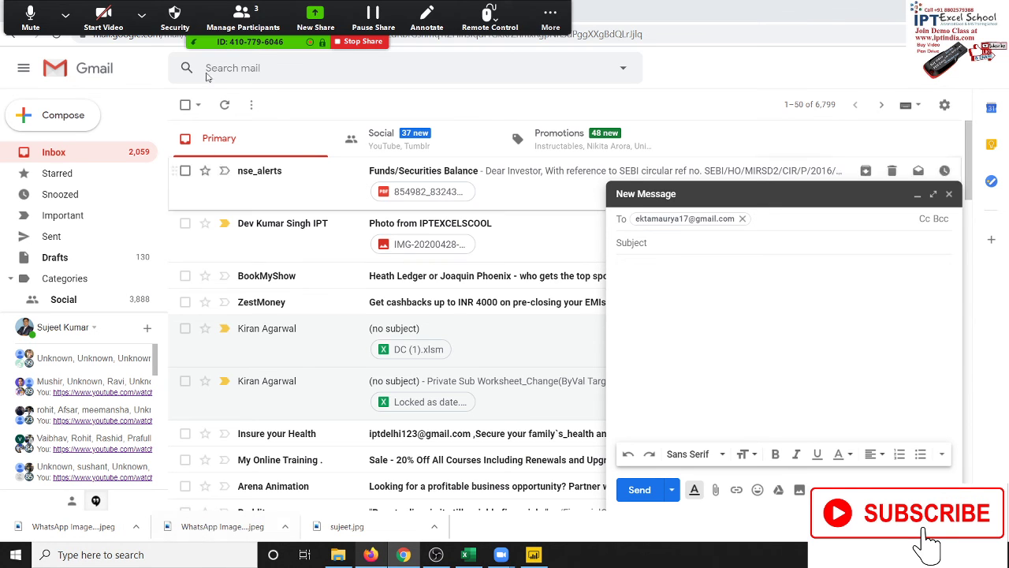
pyautogui.click(245, 15)
pyautogui.click(614, 164)
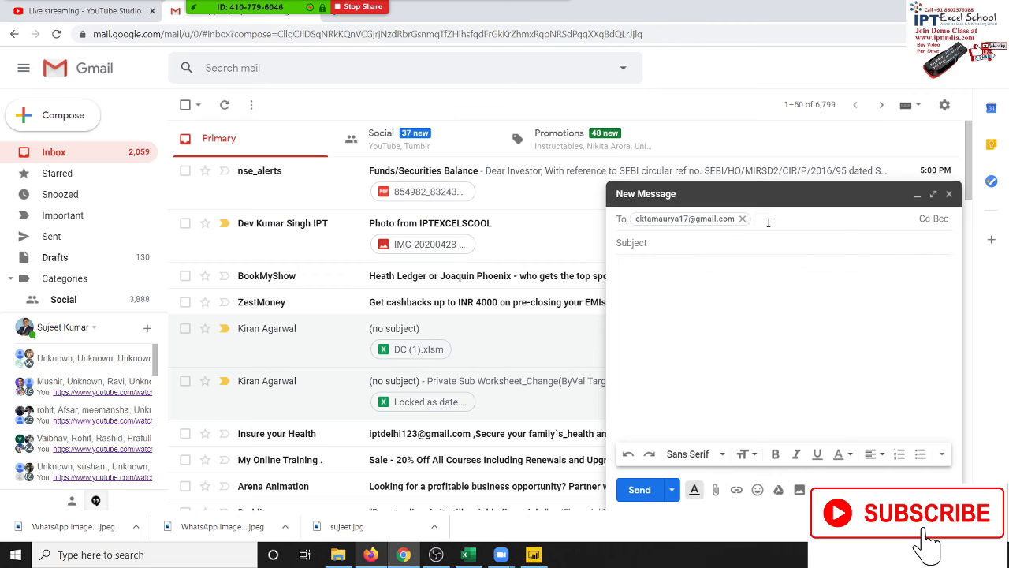
pyautogui.write('manis')
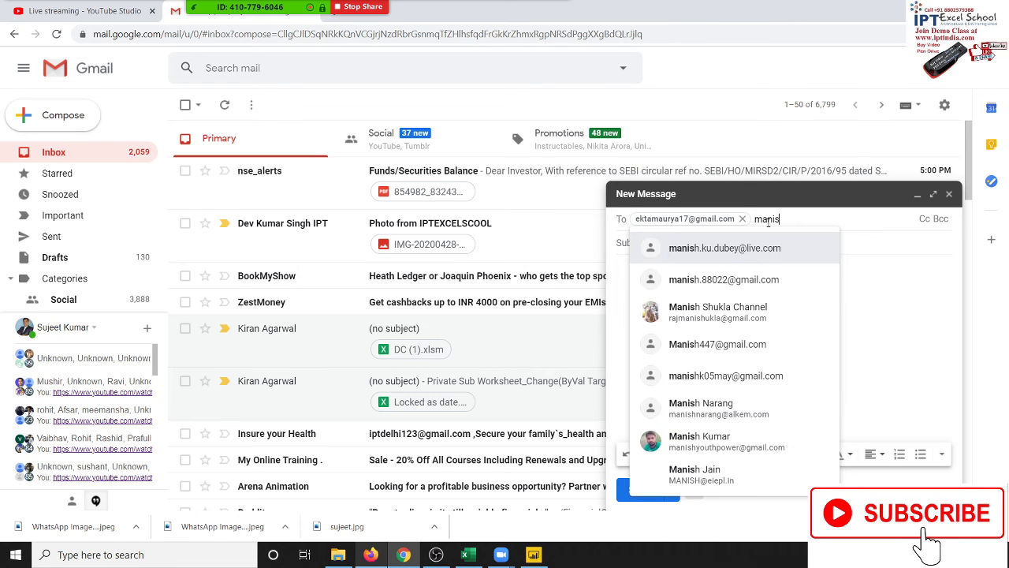
pyautogui.click(735, 247)
pyautogui.click(711, 257)
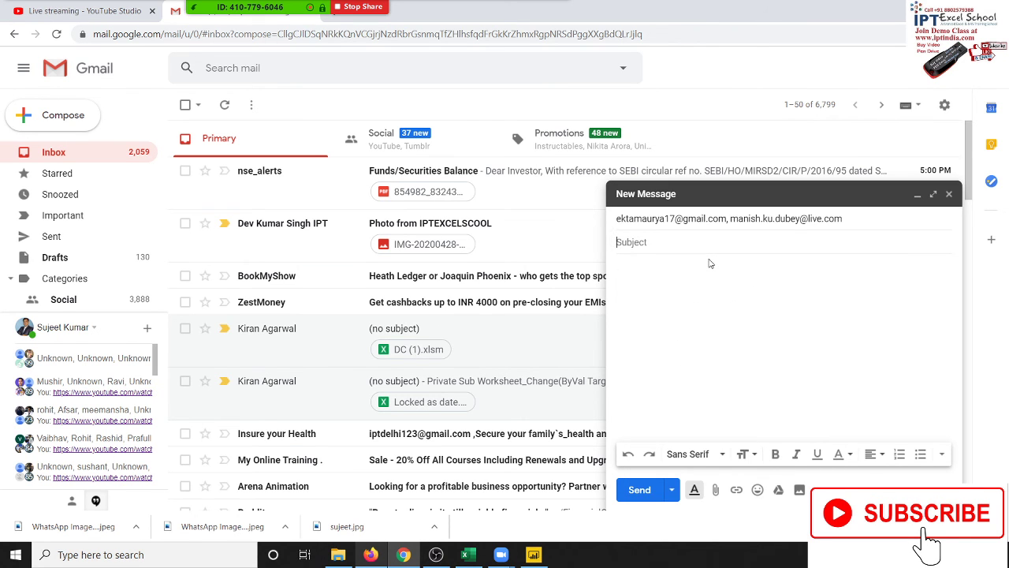
pyautogui.write('IF Q')
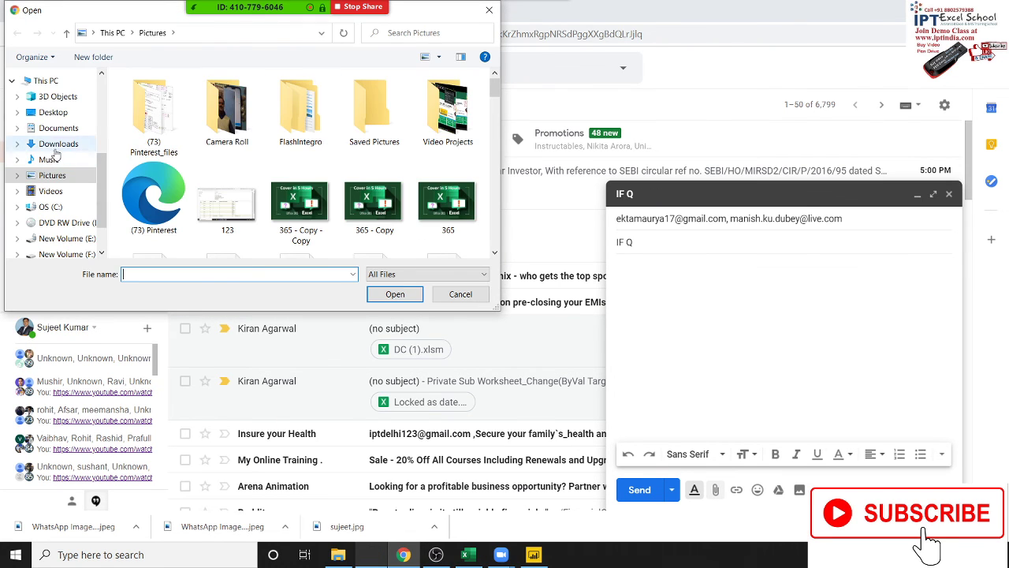
# Step: Attach If condition test (1) (1) (1) (3) (1).xlsm from Downloads to the IF Q draft
pyautogui.click(56, 132)
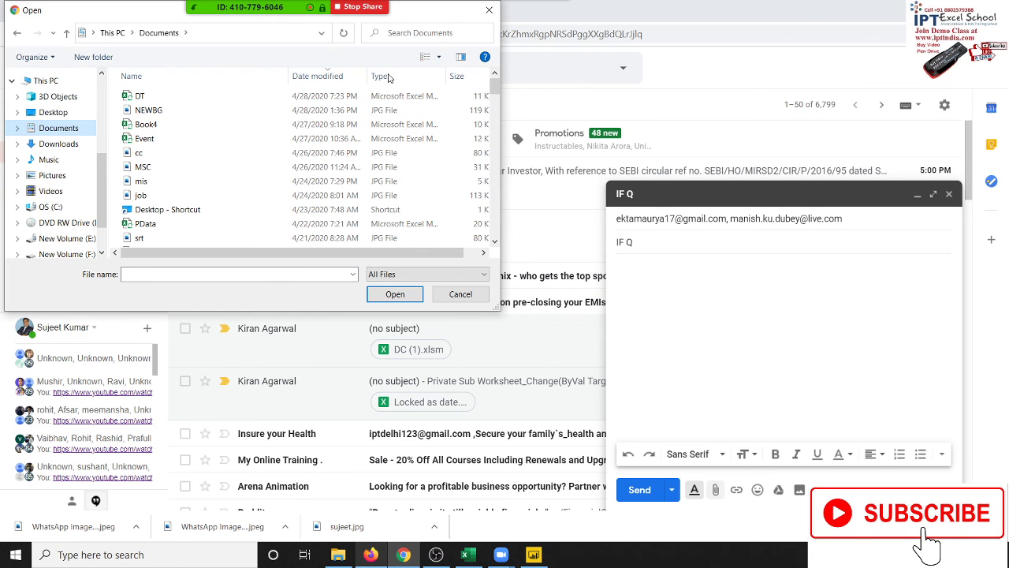
pyautogui.click(357, 138)
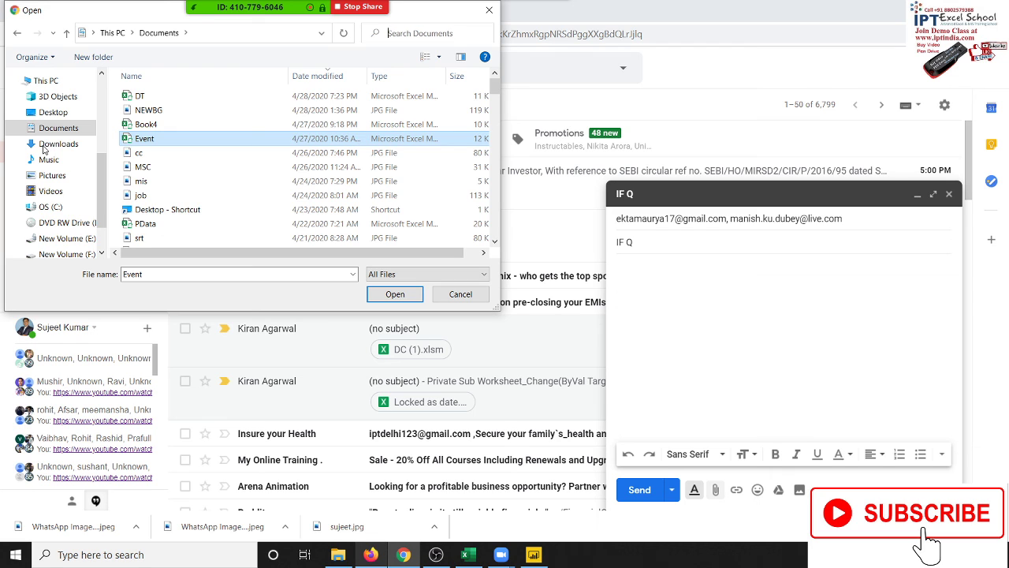
pyautogui.click(160, 126)
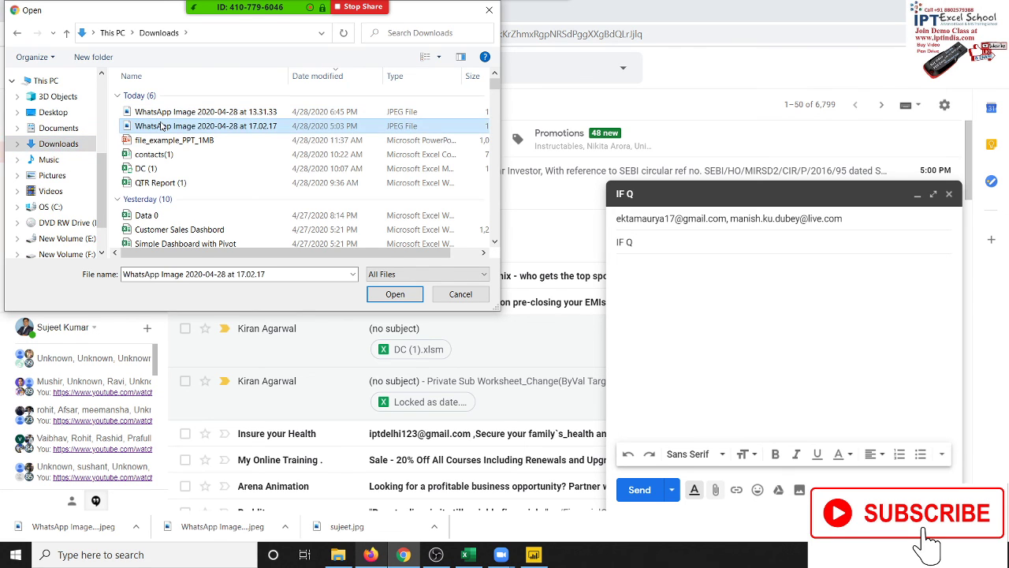
pyautogui.scroll(-5, 160, 127)
pyautogui.write('imagen')
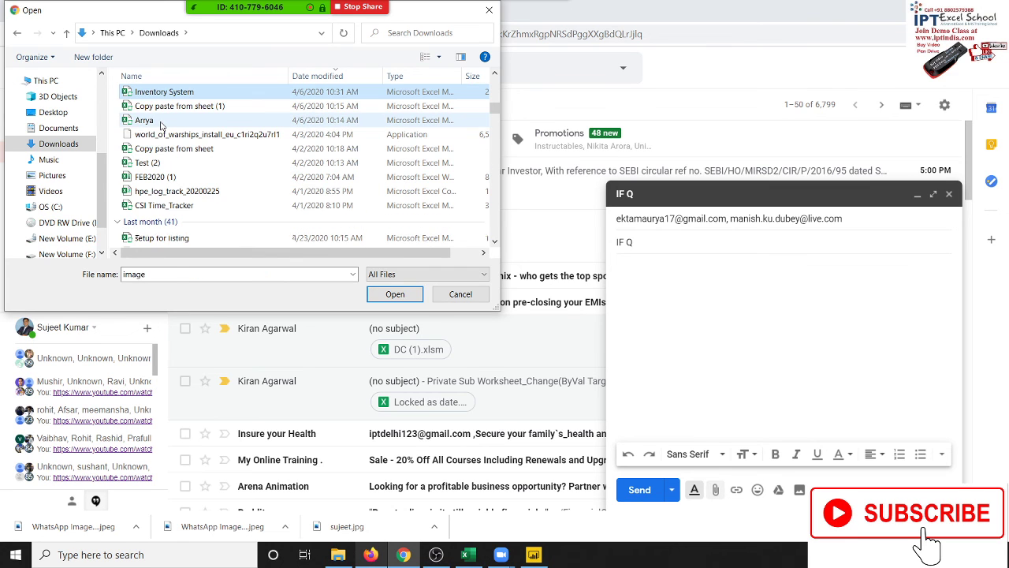
pyautogui.write('i')
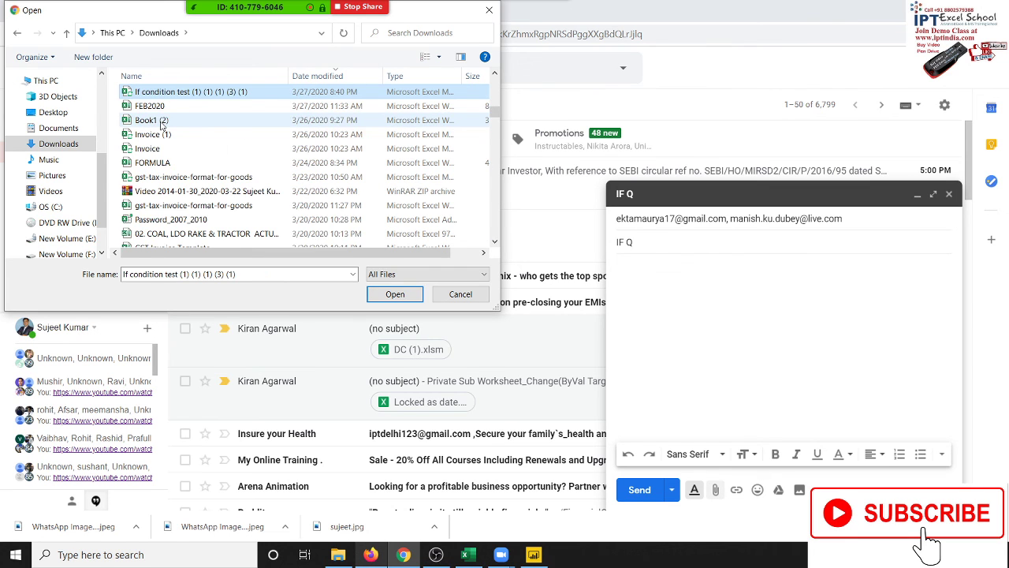
pyautogui.click(401, 297)
pyautogui.click(401, 297)
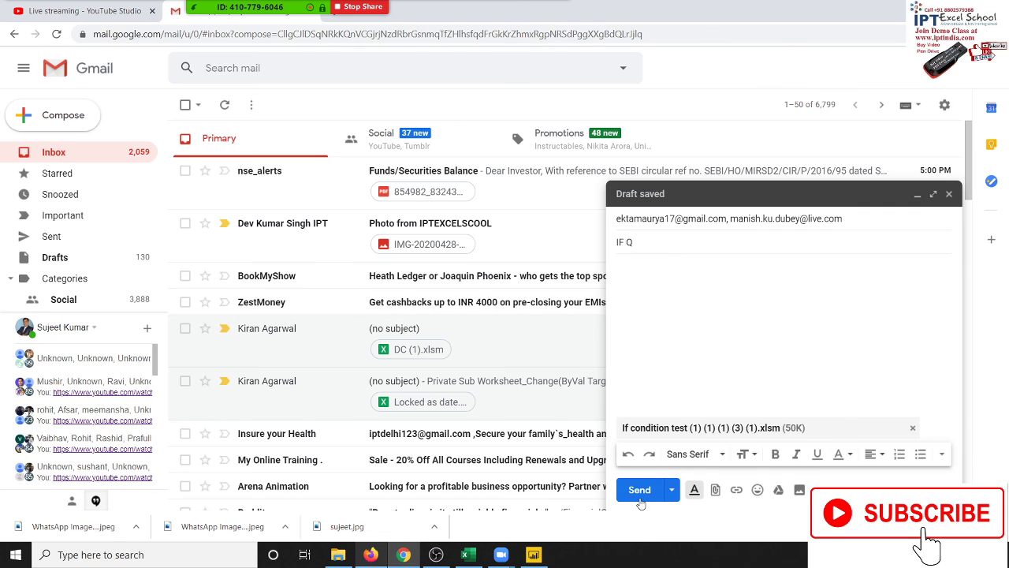
# Step: Send the IF Q email, show the desktop, and bring up OBS Studio
pyautogui.click(640, 492)
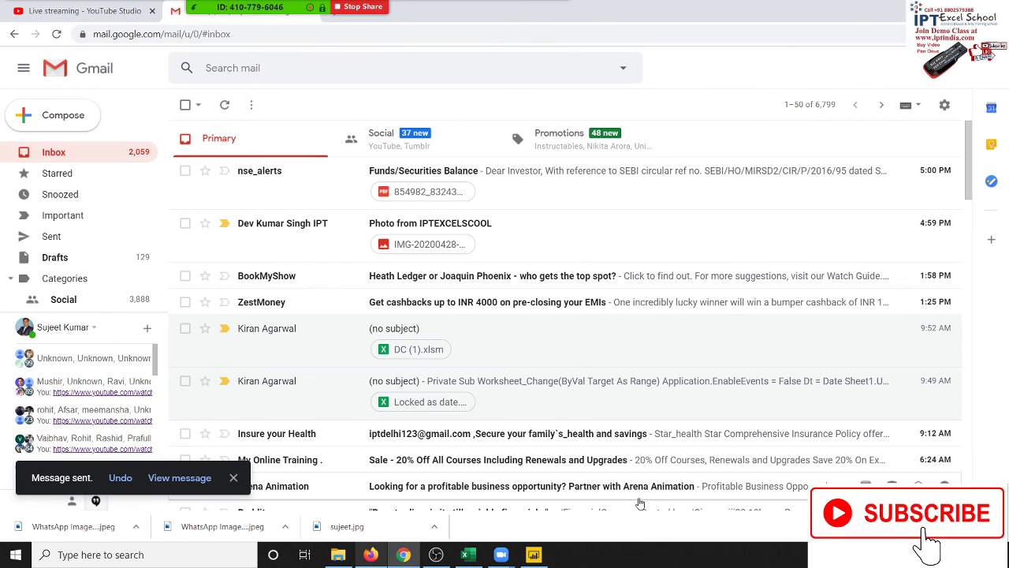
pyautogui.press('super+d')
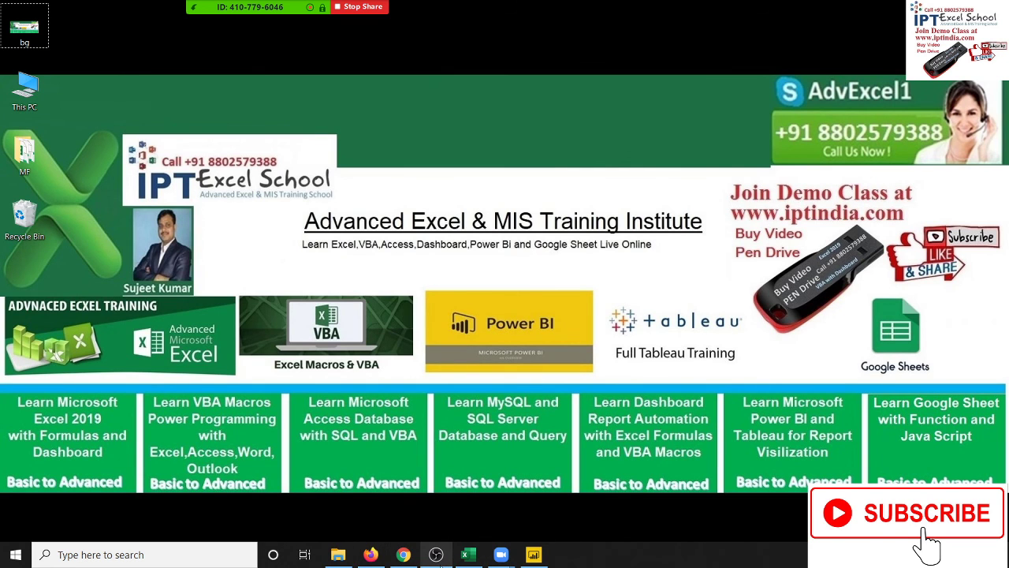
pyautogui.click(436, 555)
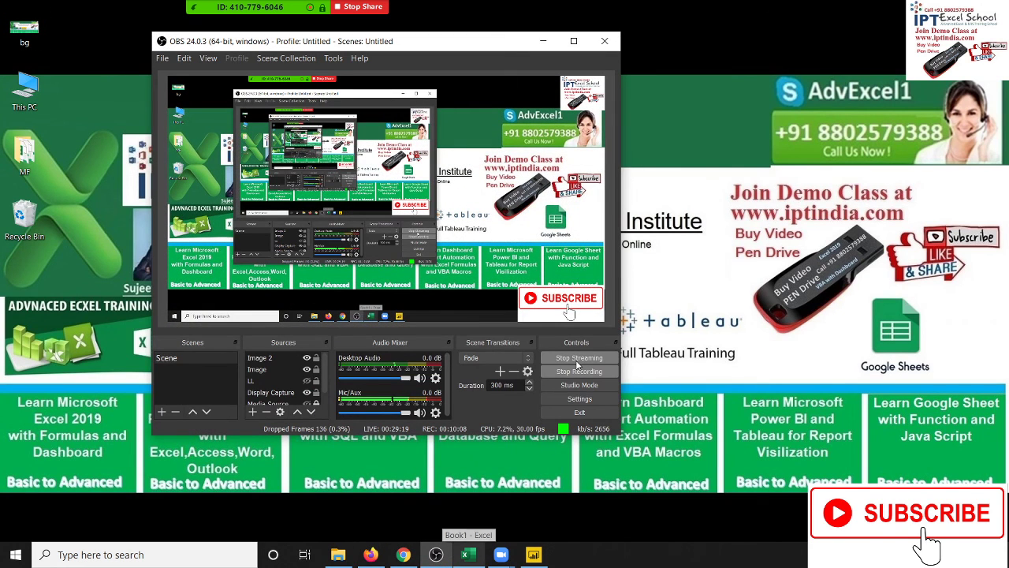